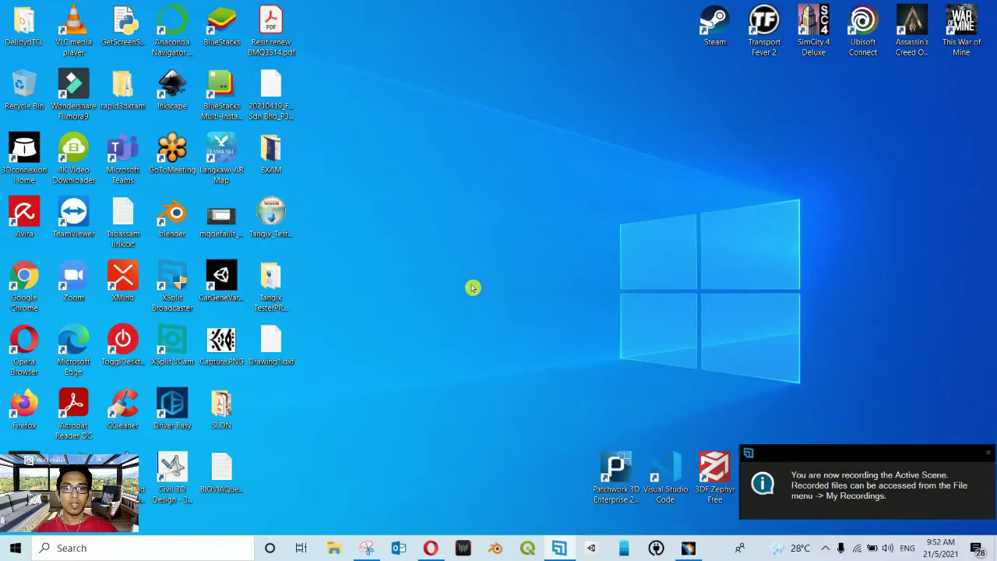
# - Read the captured forum question about getting draft wordings into part design in Snipping Tool, and minimise it
pyautogui.click(366, 549)
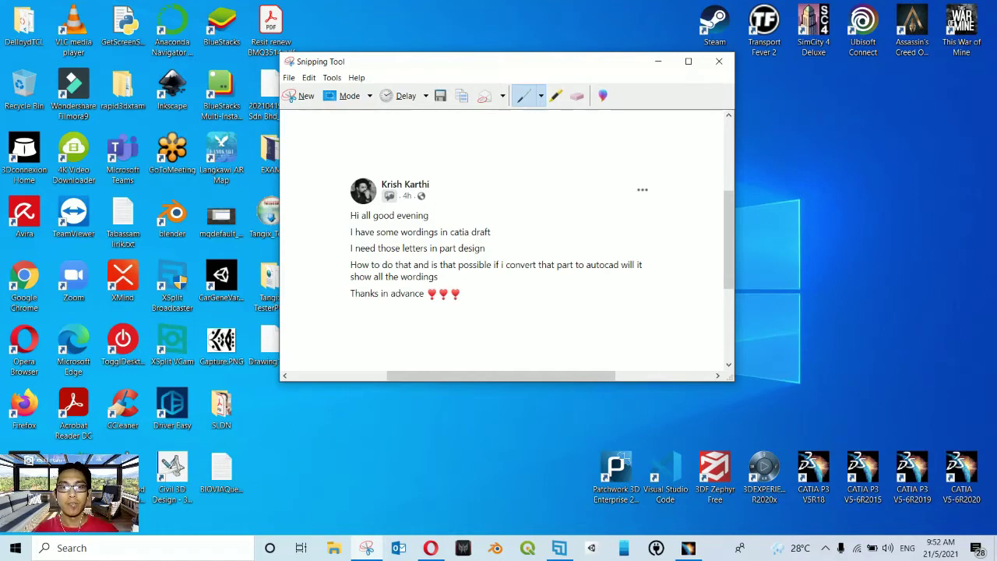
pyautogui.click(660, 64)
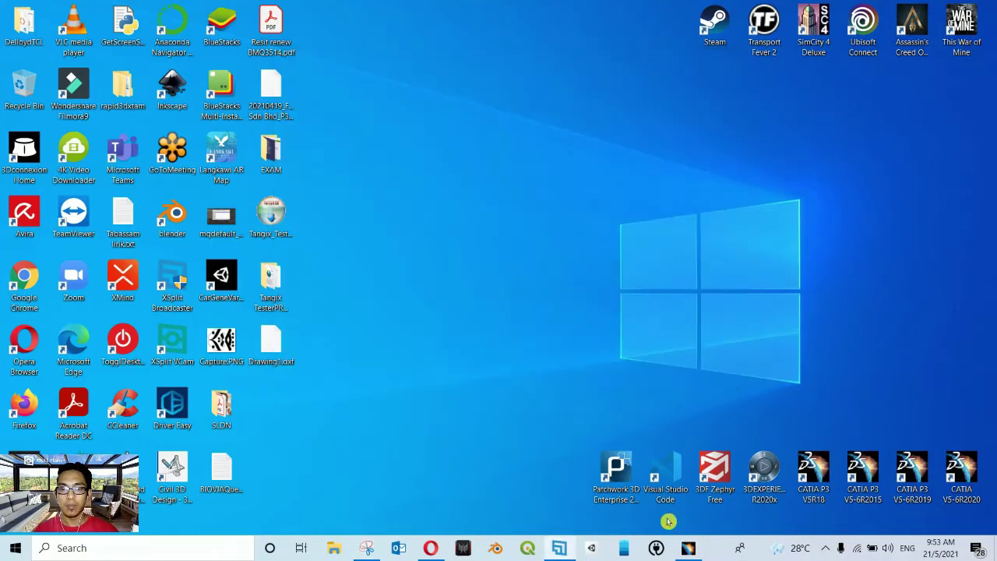
# - Switch to CATIA V5 and create a new Drafting document with the ISO standard on an A4 ISO landscape sheet
pyautogui.click(689, 549)
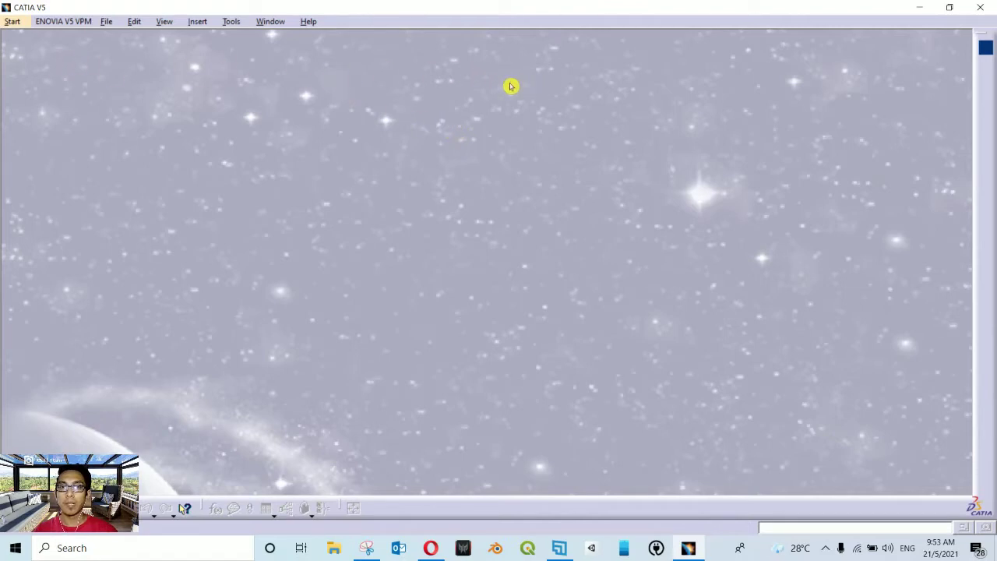
pyautogui.click(14, 23)
pyautogui.moveTo(45, 53)
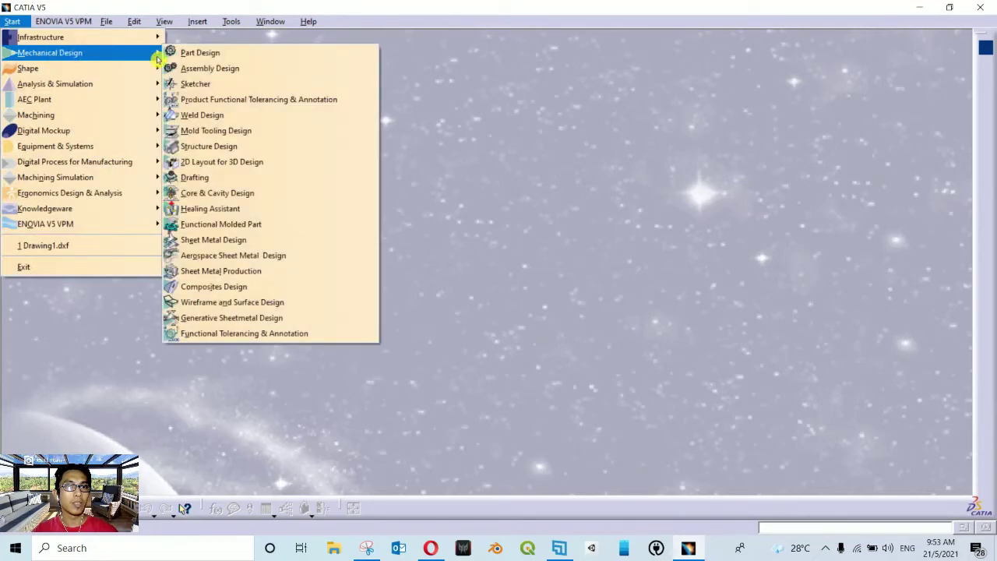
pyautogui.click(292, 177)
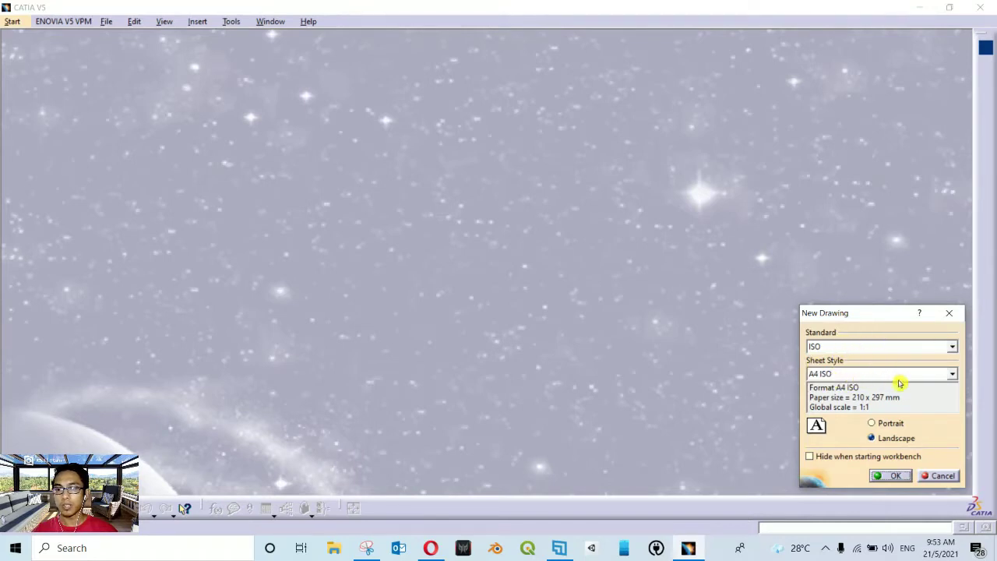
pyautogui.click(893, 477)
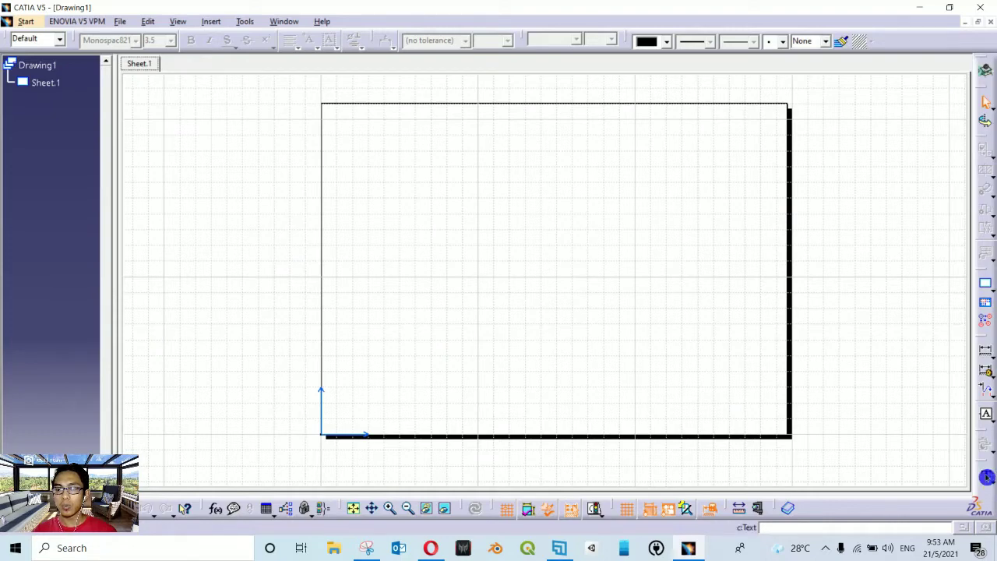
# - Place a text annotation on the sheet containing the person's first name in capital letters
pyautogui.click(445, 236)
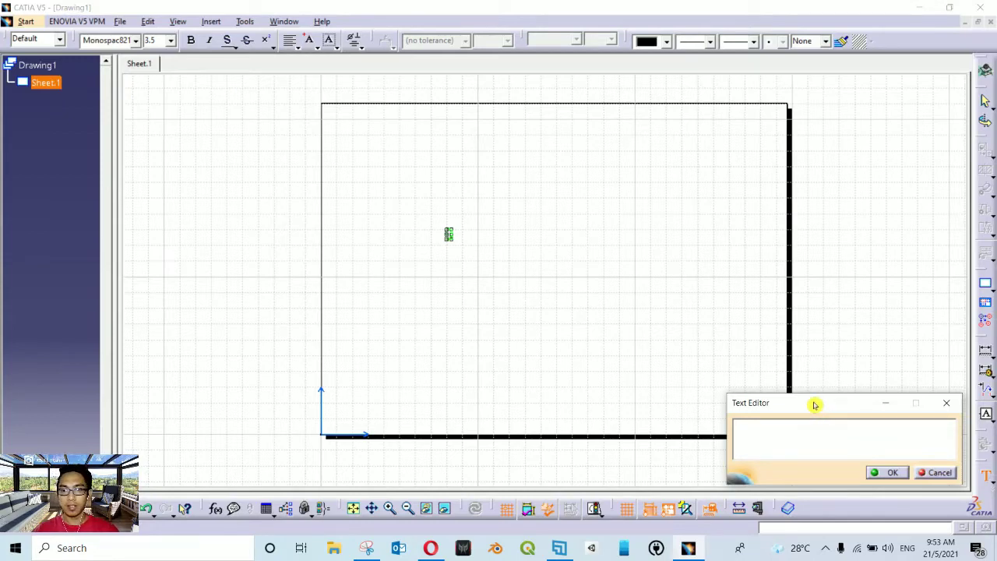
pyautogui.write('ISKANDAR')
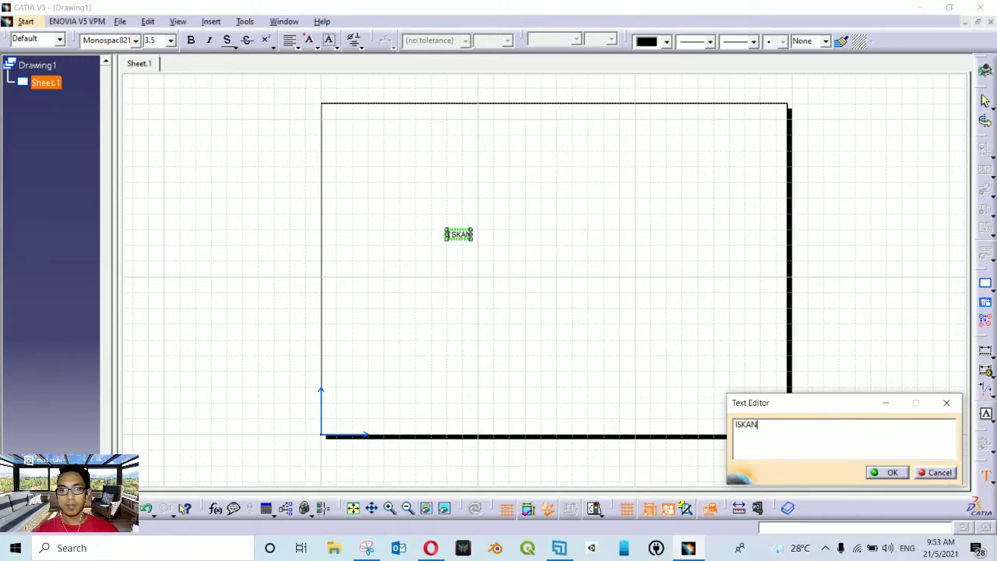
pyautogui.click(892, 473)
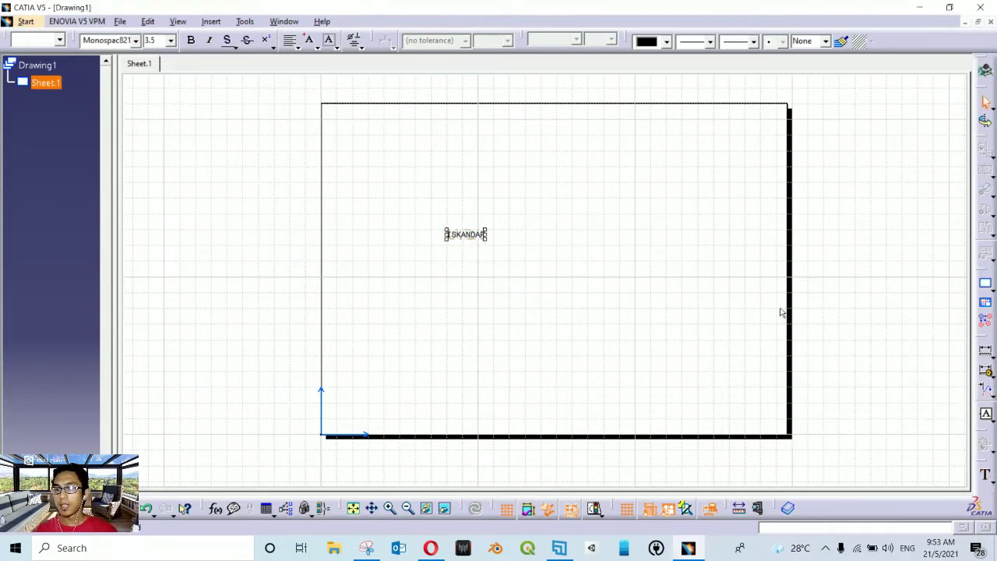
# - Scale the name text by a factor of 5 about the point H 80 mm, V 140 mm, and move it up near the sheet's middle
pyautogui.click(477, 239)
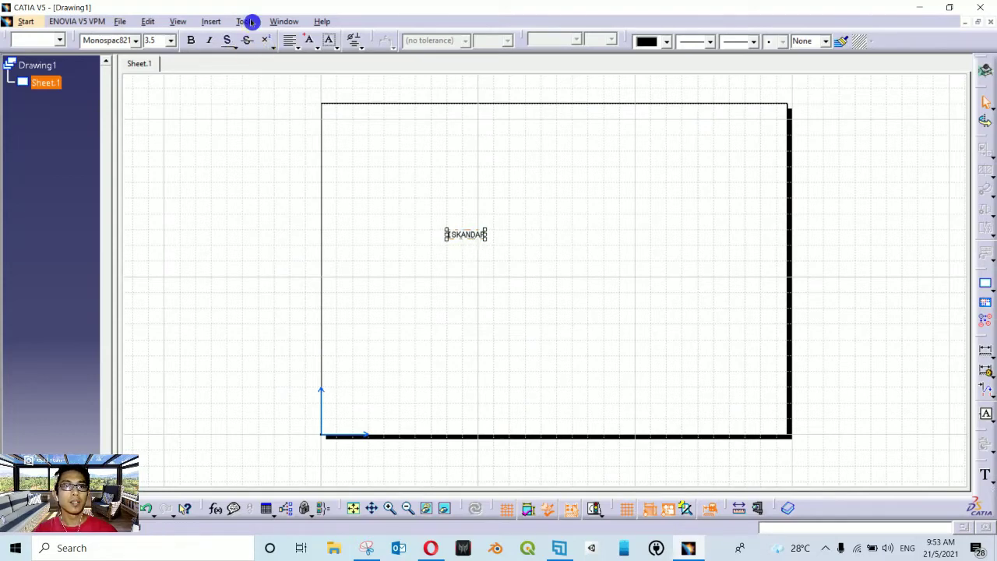
pyautogui.click(211, 21)
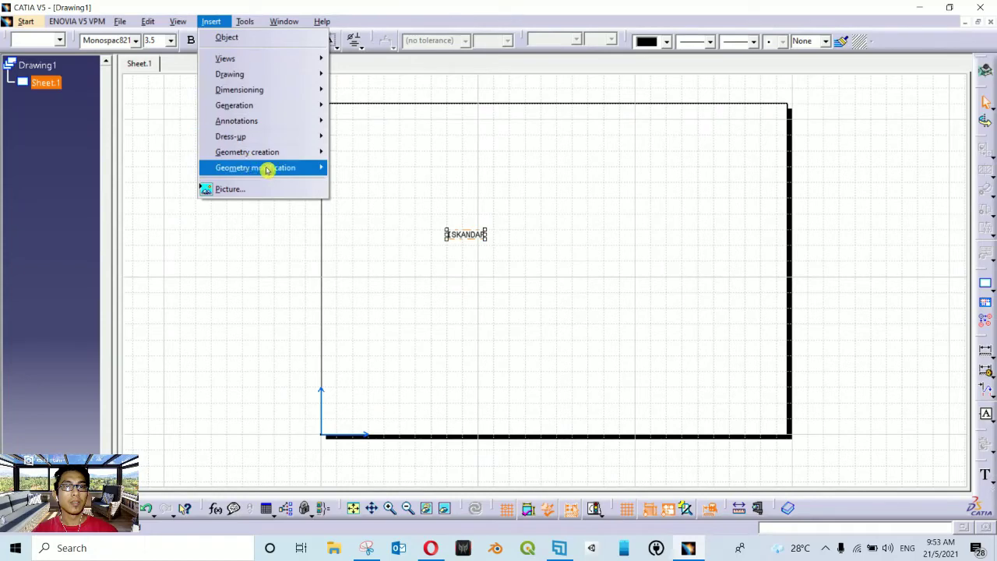
pyautogui.moveTo(315, 167)
pyautogui.moveTo(392, 185)
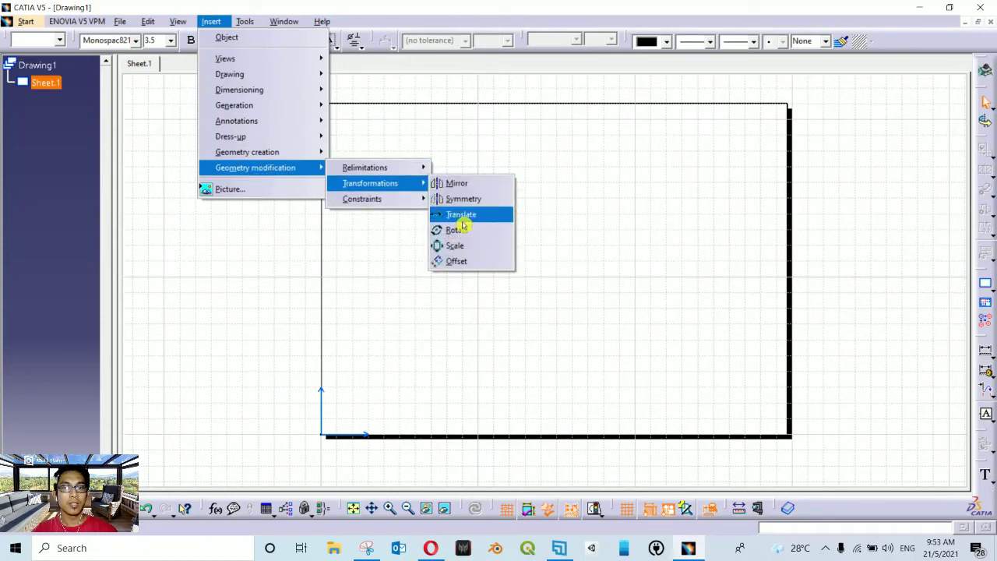
pyautogui.click(468, 245)
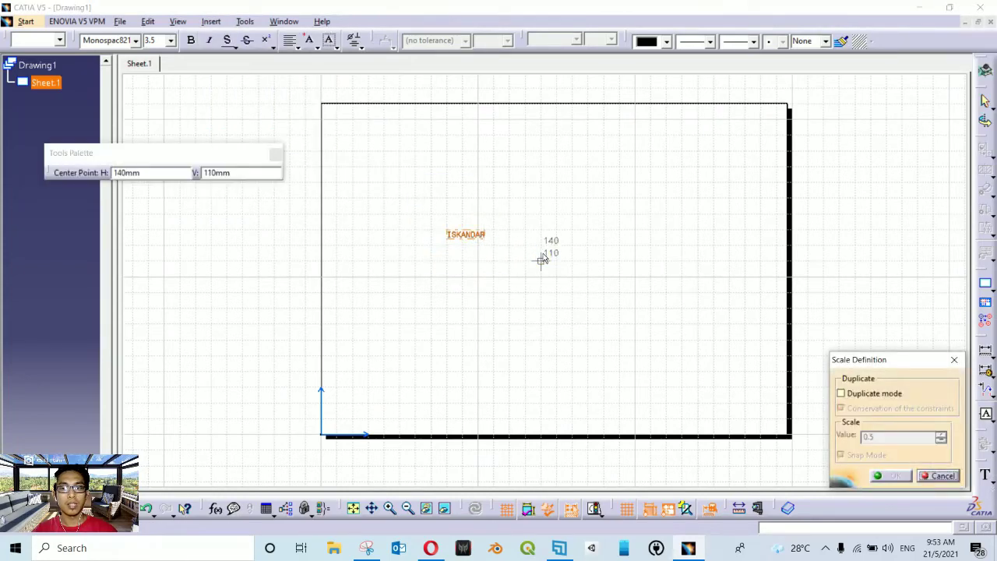
pyautogui.click(446, 215)
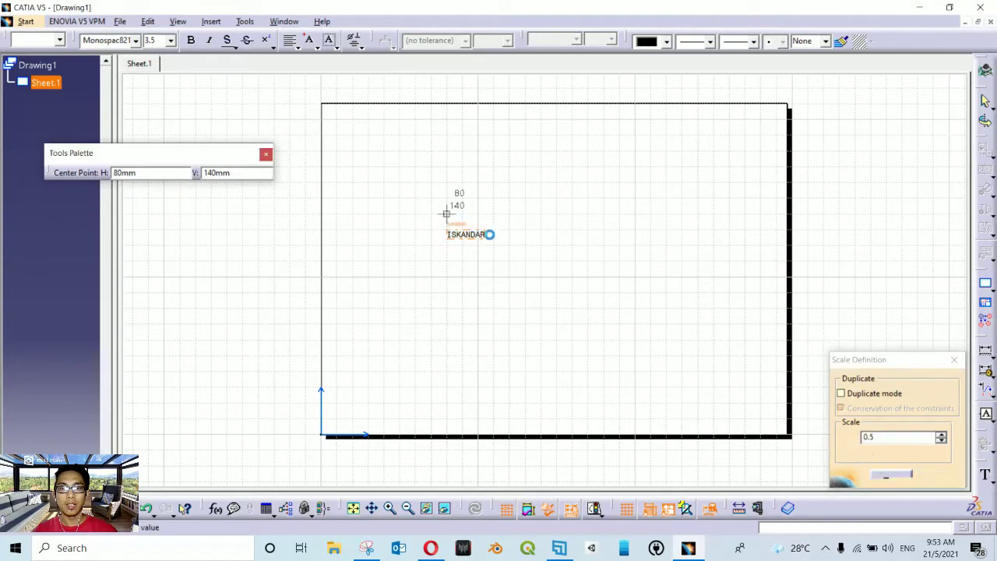
pyautogui.doubleClick(898, 438)
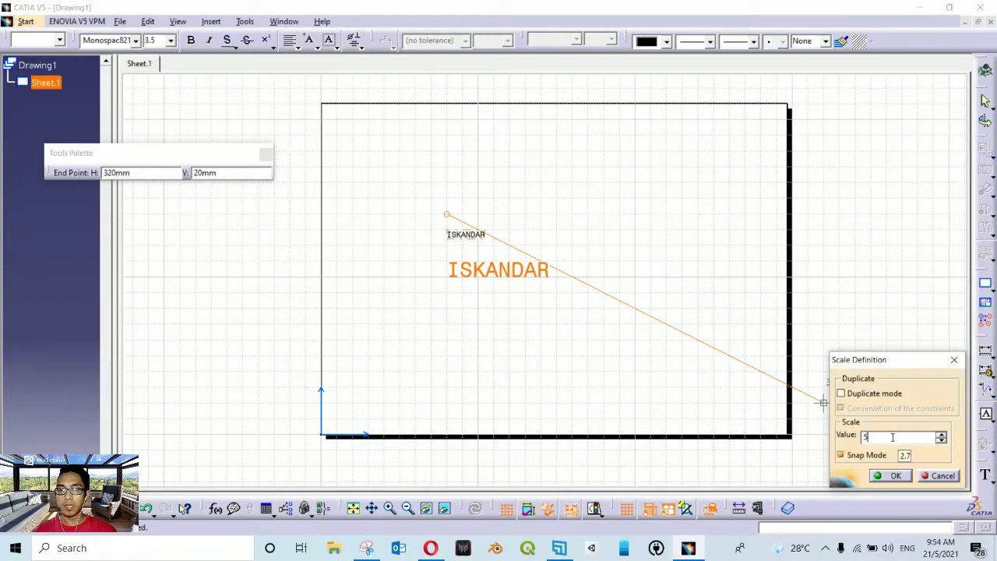
pyautogui.press('Return')
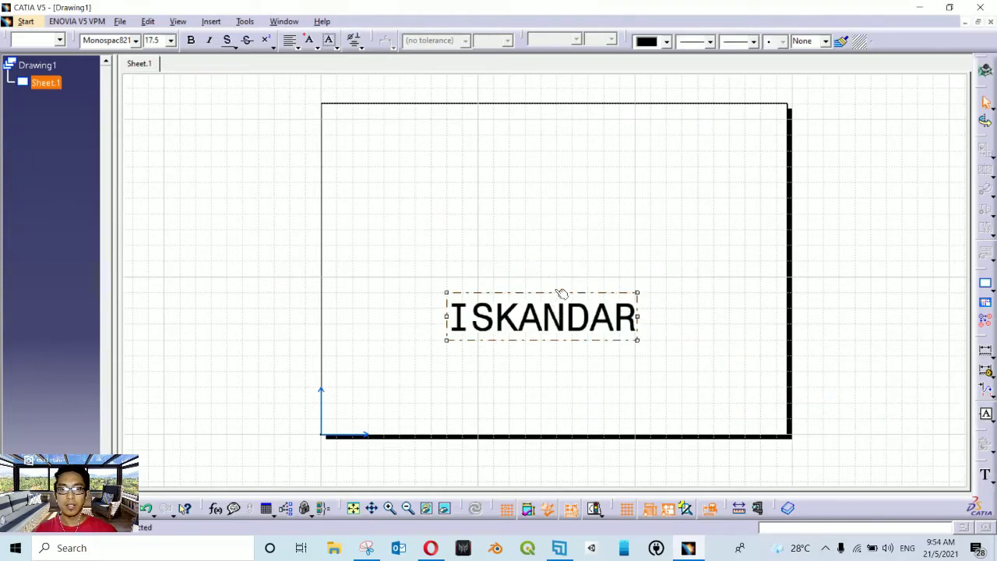
pyautogui.moveTo(559, 276); pyautogui.dragTo(560, 226)
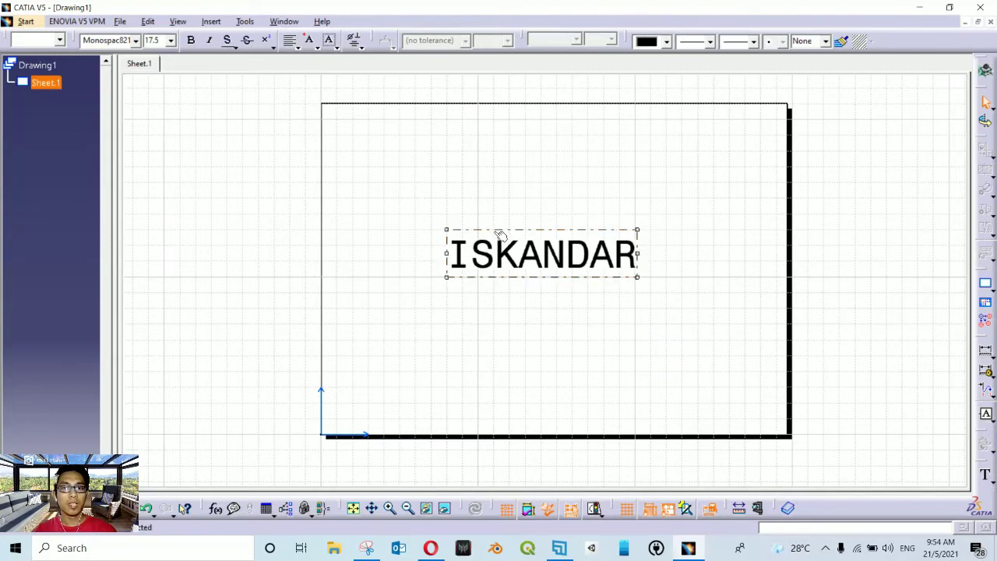
# - Change the name text's font to Lucida Handwriting
pyautogui.click(134, 40)
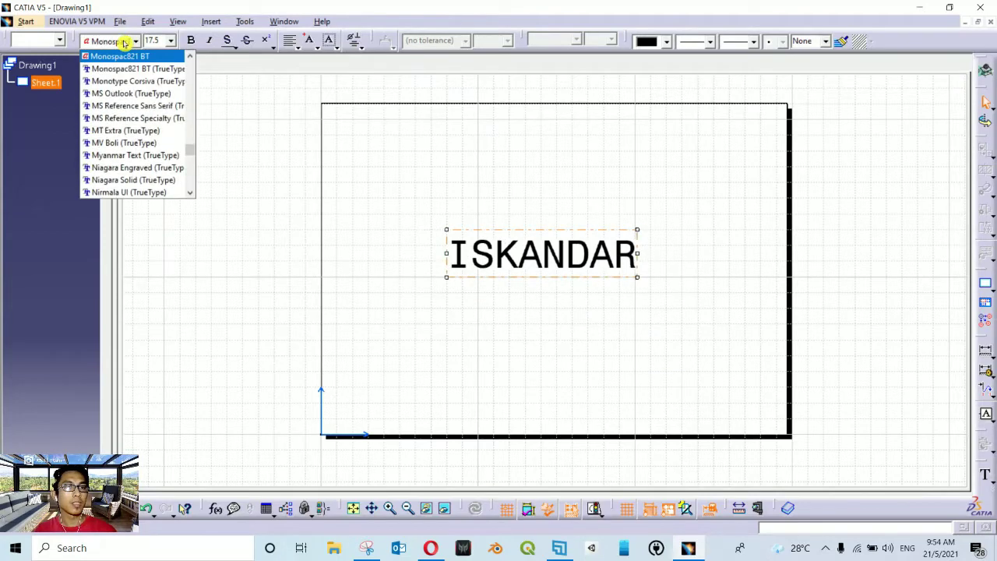
pyautogui.scroll(-1, 138, 129)
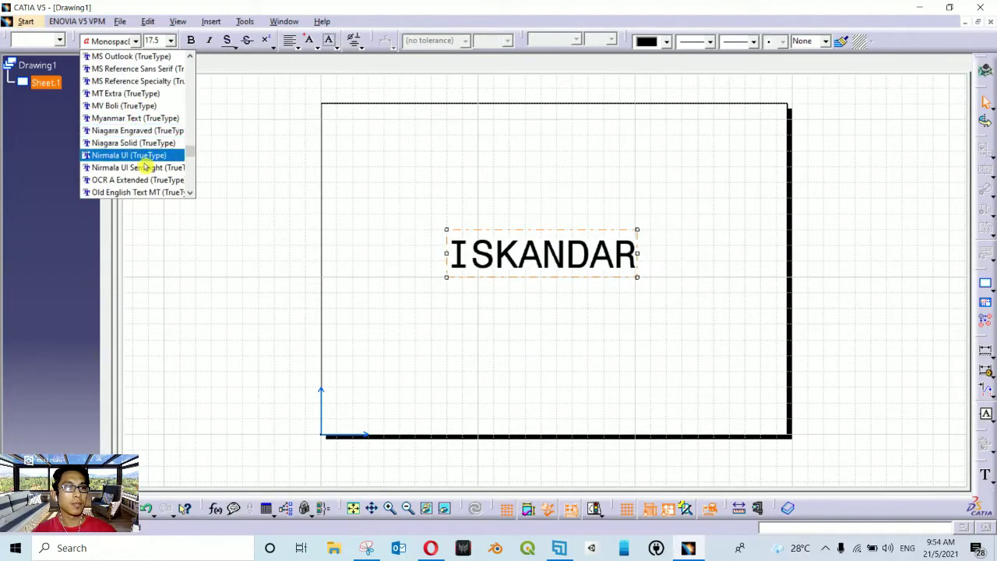
pyautogui.scroll(10, 156, 117)
pyautogui.click(141, 93)
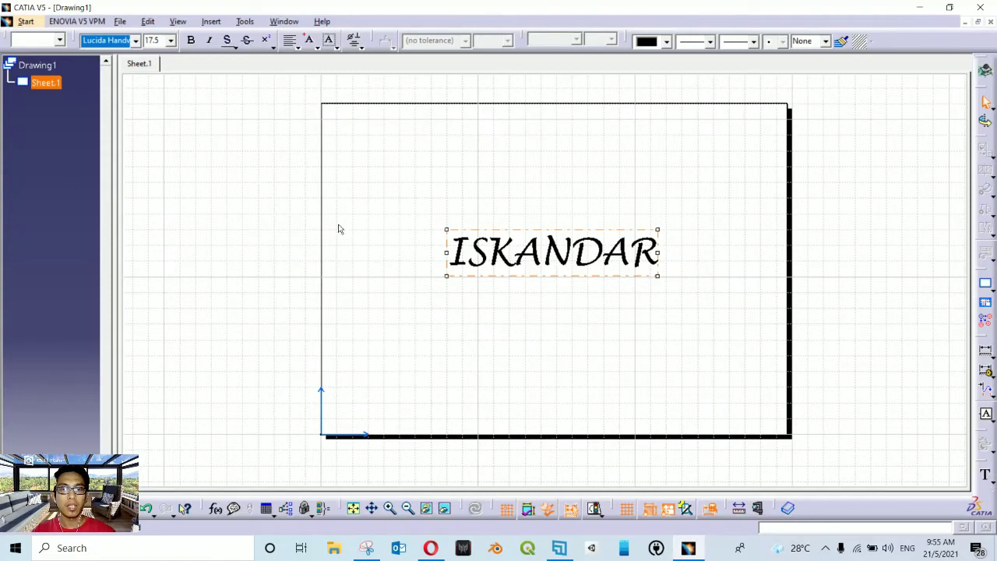
# - Save the drawing to the Desktop as a dxf file named Text_To_3D
pyautogui.click(120, 21)
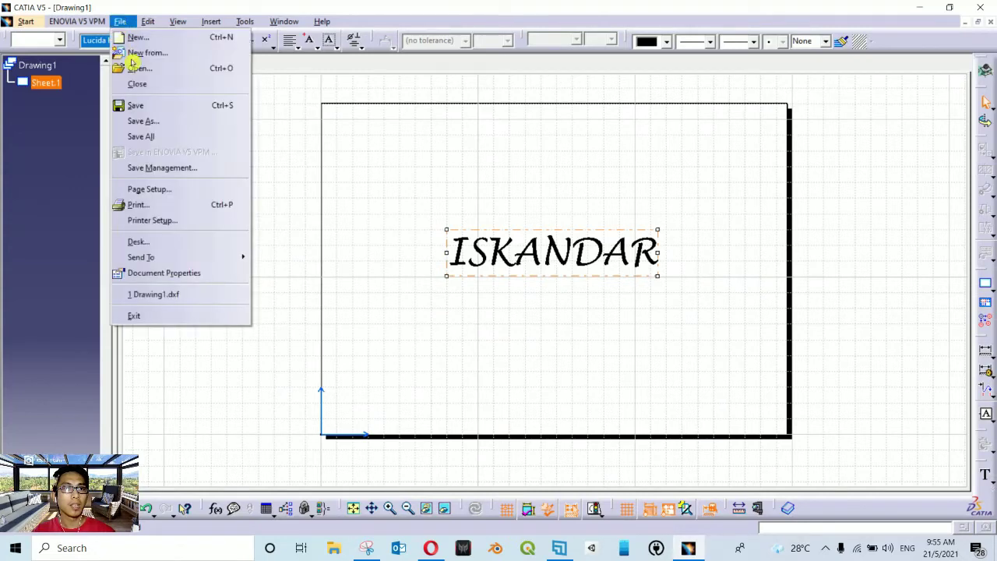
pyautogui.click(144, 120)
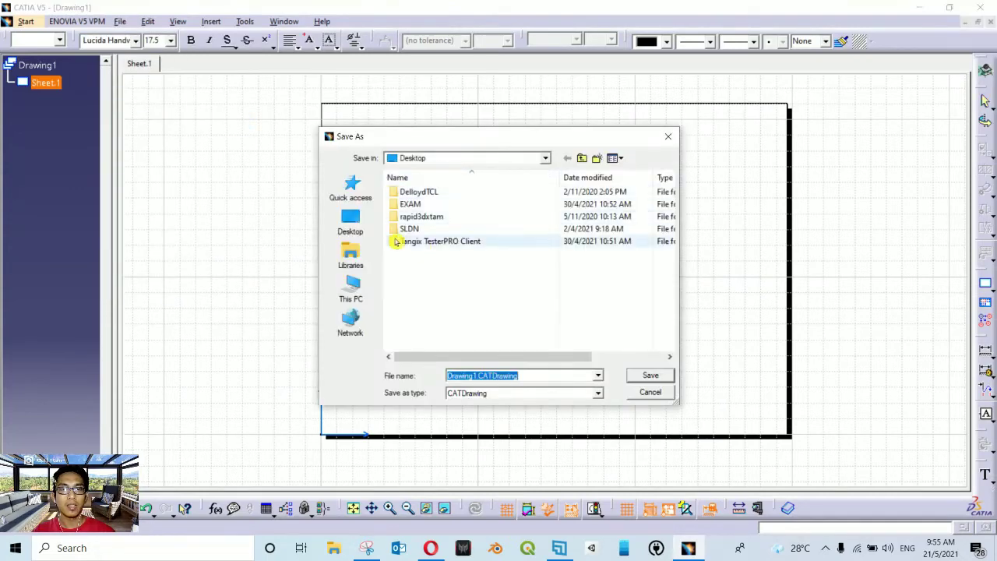
pyautogui.click(505, 394)
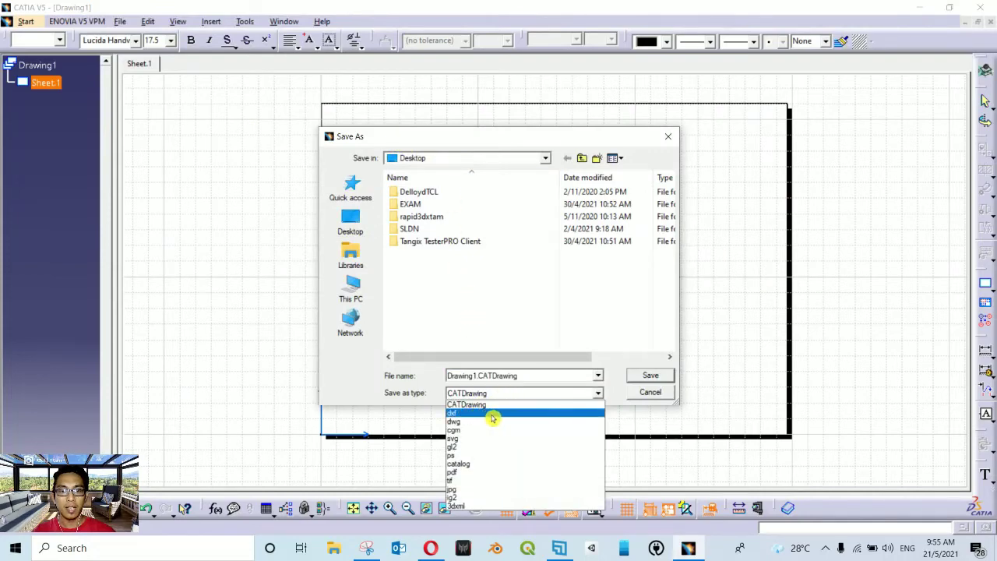
pyautogui.click(491, 414)
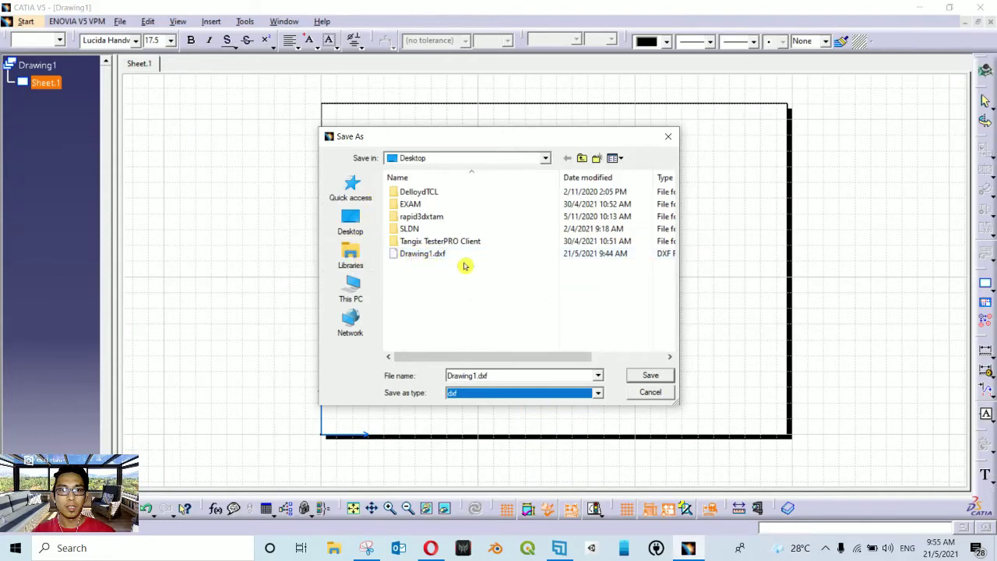
pyautogui.click(505, 375)
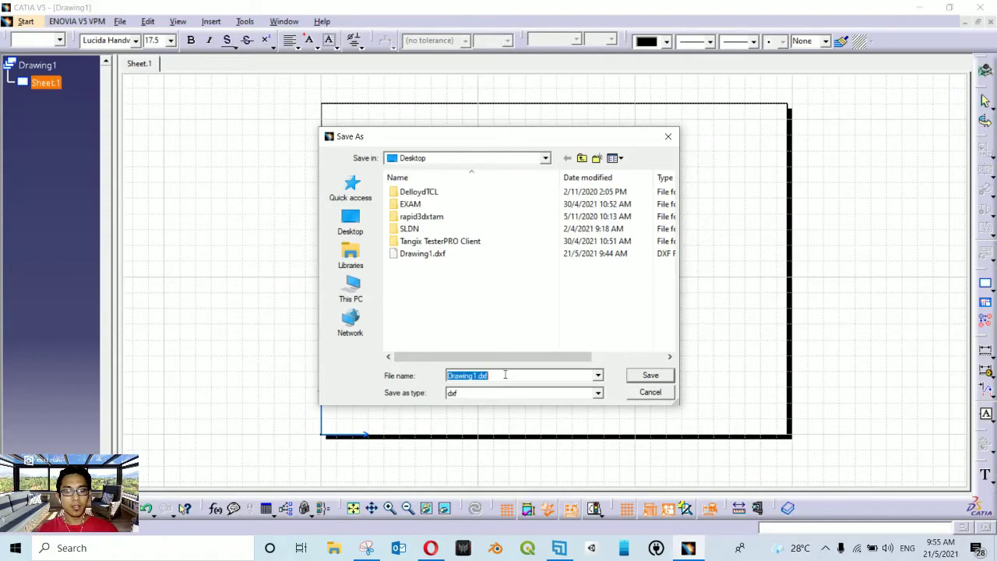
pyautogui.write('T')
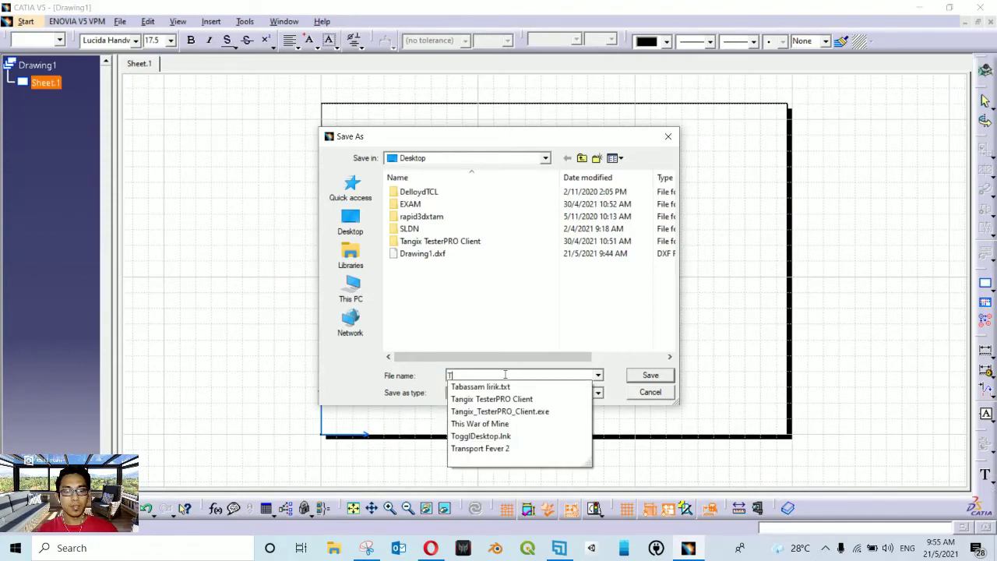
pyautogui.write('ext_To_3D')
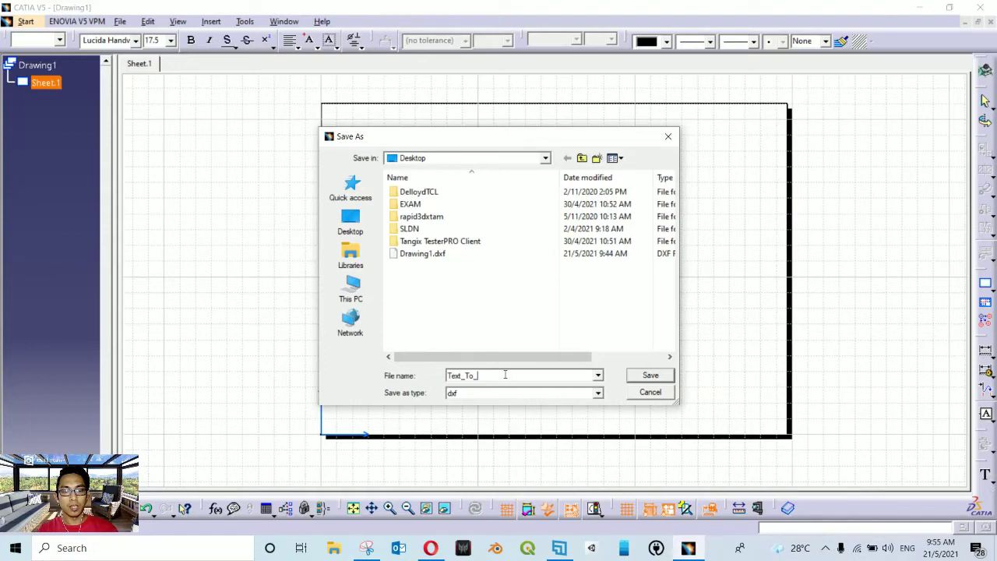
pyautogui.click(650, 376)
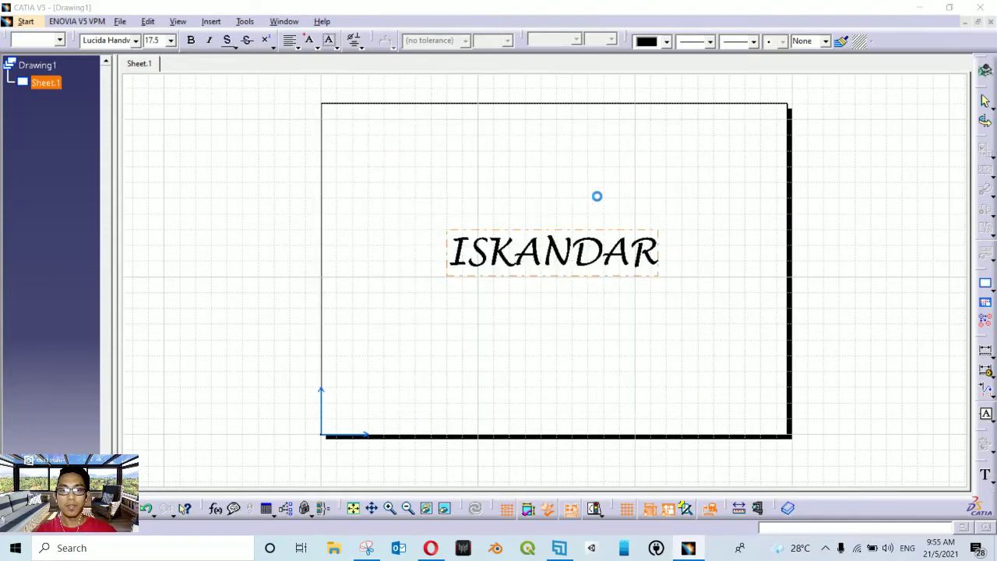
# - Close the drawing without saving changes and open Text_To_3D.dxf from the Desktop
pyautogui.click(990, 22)
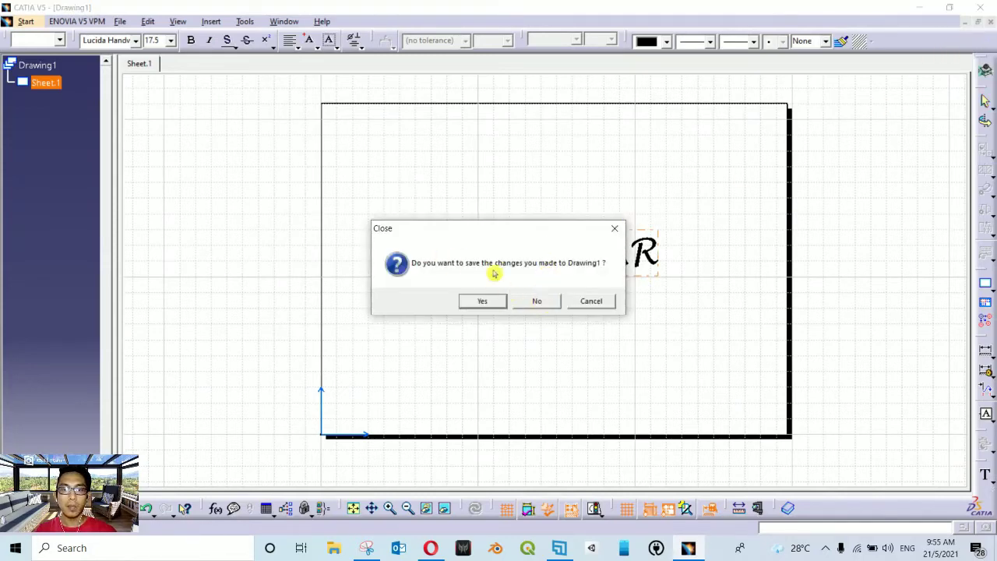
pyautogui.click(538, 302)
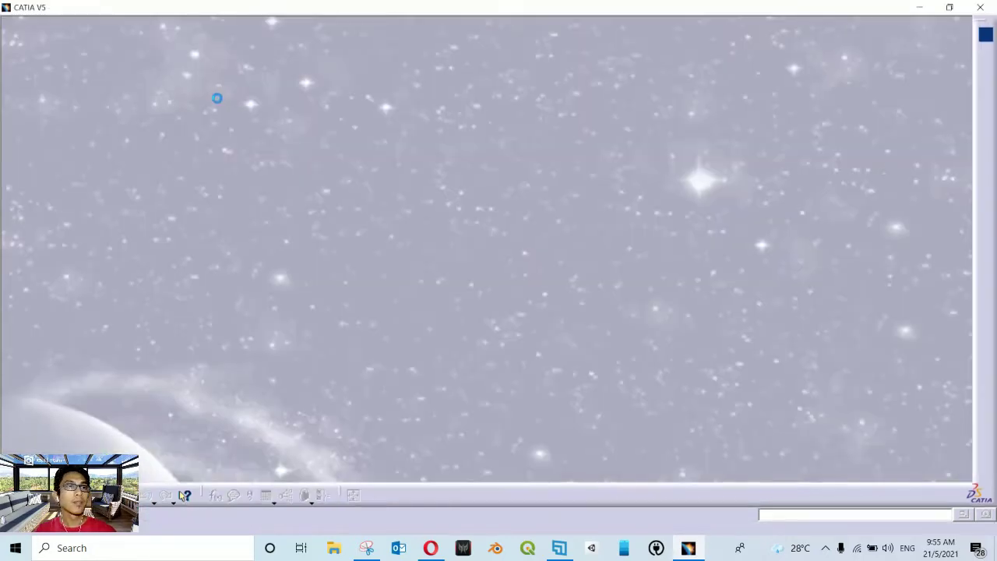
pyautogui.click(110, 23)
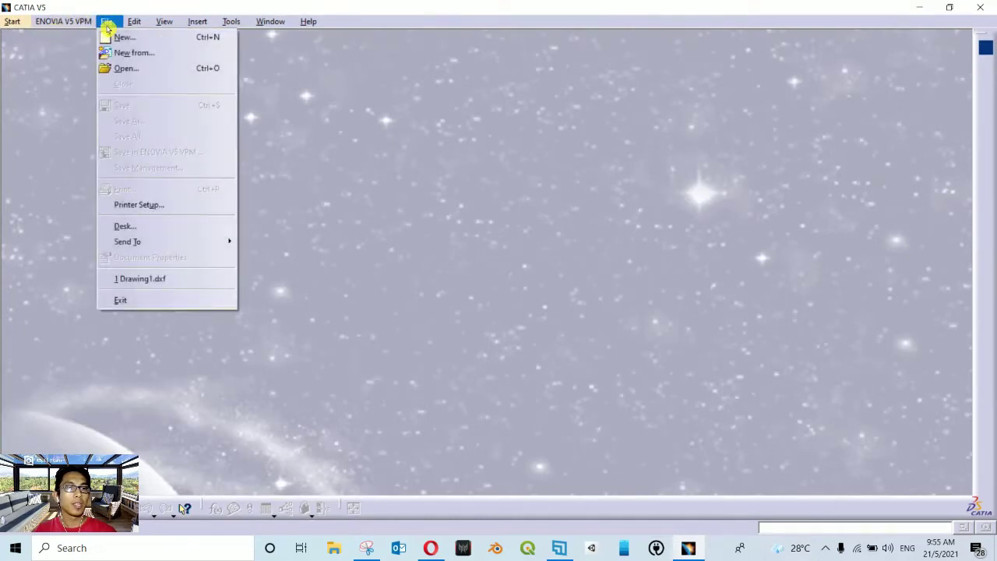
pyautogui.click(138, 69)
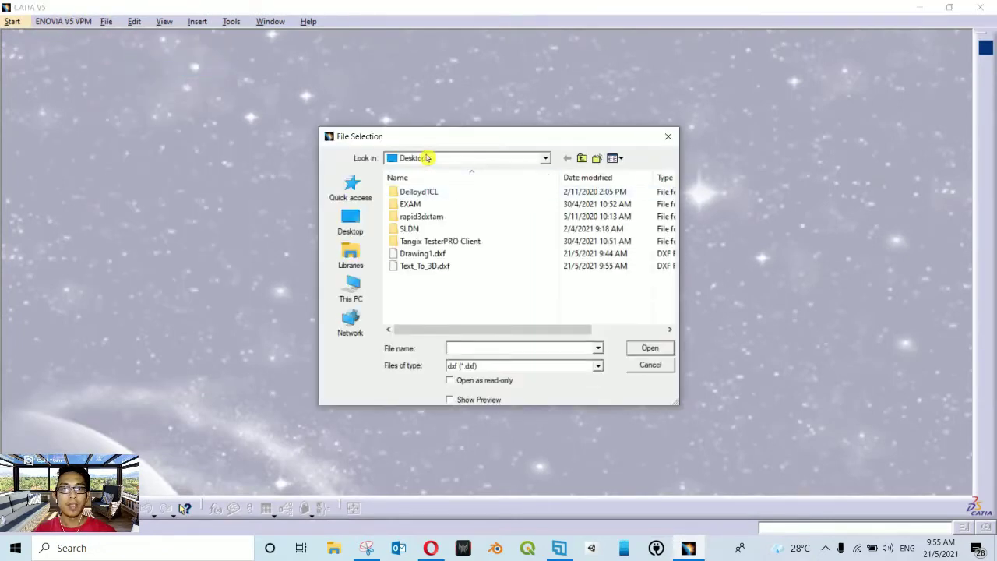
pyautogui.click(425, 265)
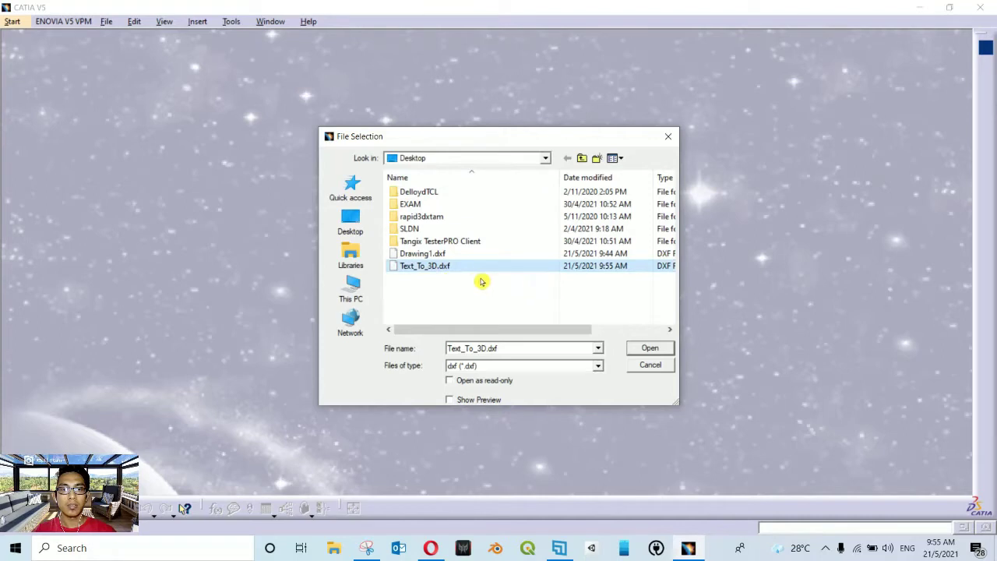
pyautogui.click(650, 349)
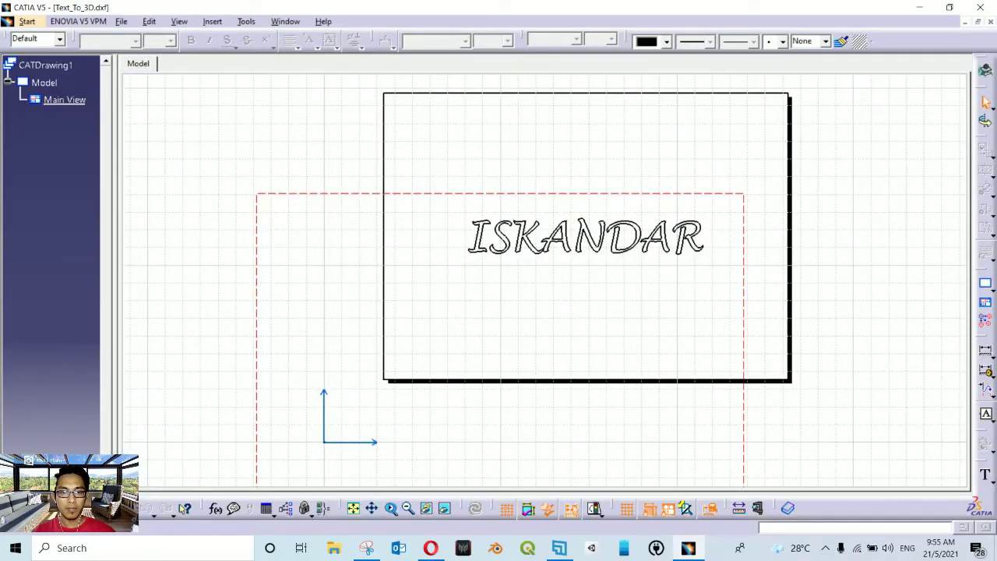
pyautogui.click(389, 508)
pyautogui.click(390, 508)
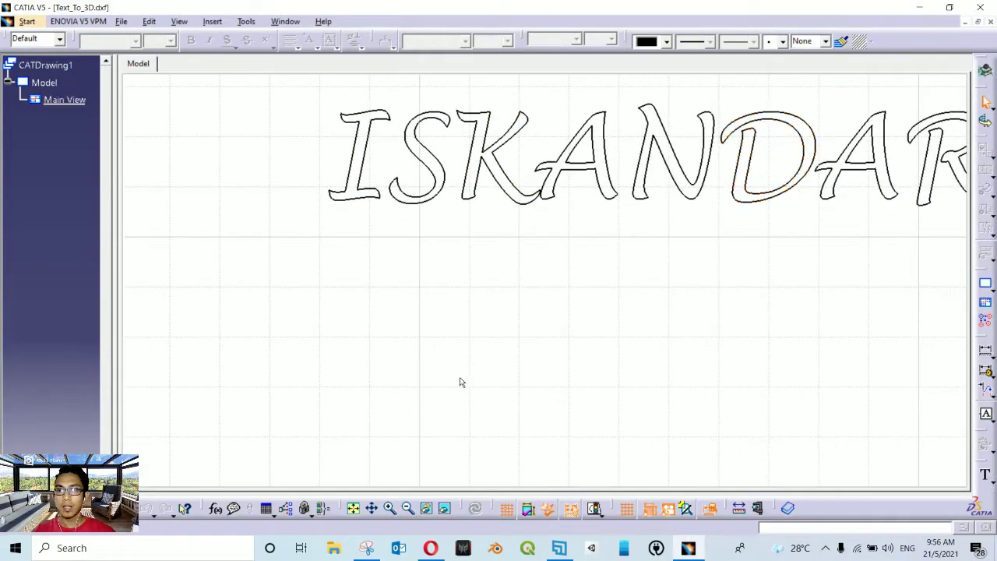
# - Examine the imported letter outlines, checking the outer and inner contours of the letters A and D
pyautogui.click(372, 508)
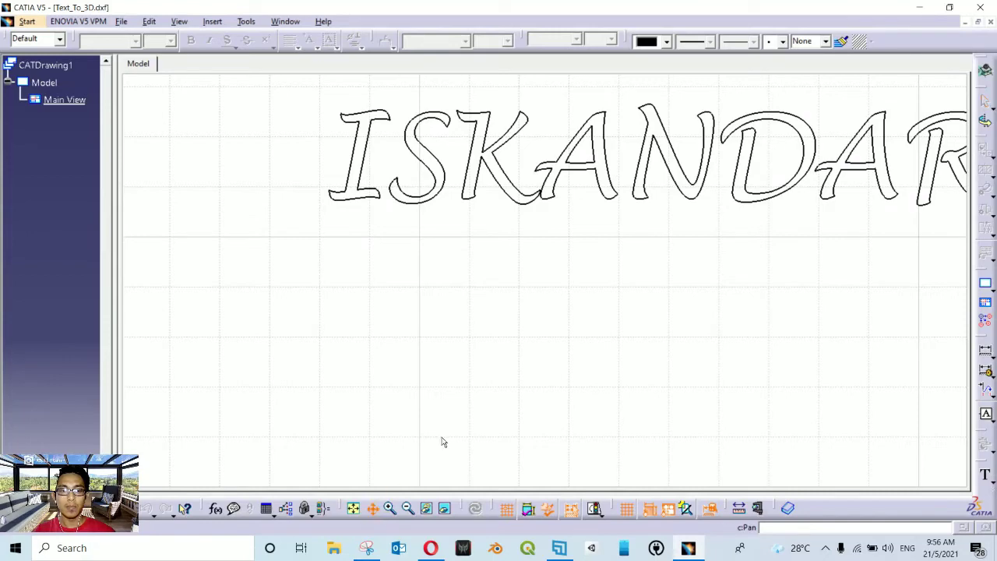
pyautogui.moveTo(441, 441)
pyautogui.mouseDown()
pyautogui.moveTo(577, 346)
pyautogui.moveTo(564, 334)
pyautogui.mouseUp()
pyautogui.click(482, 199)
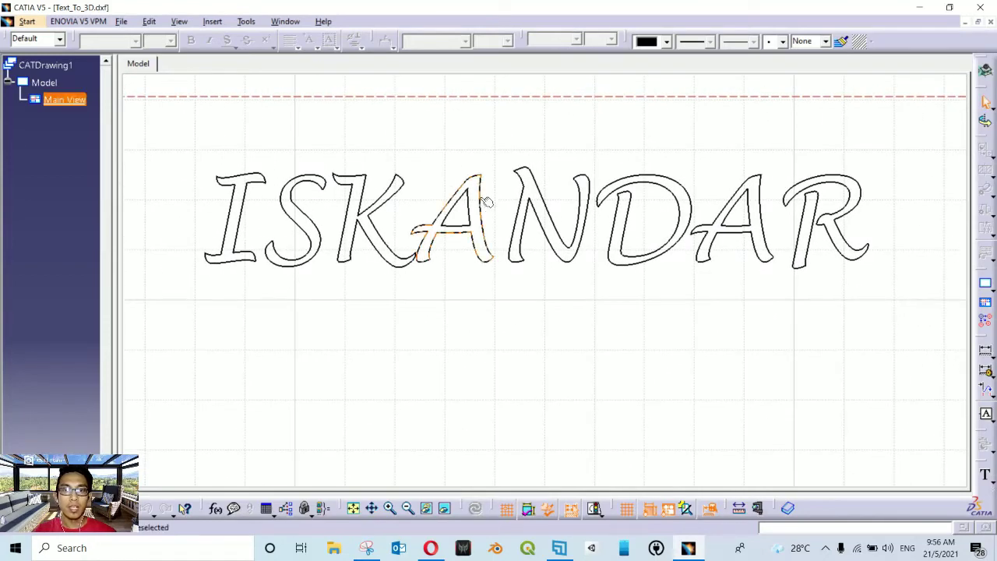
pyautogui.click(429, 278)
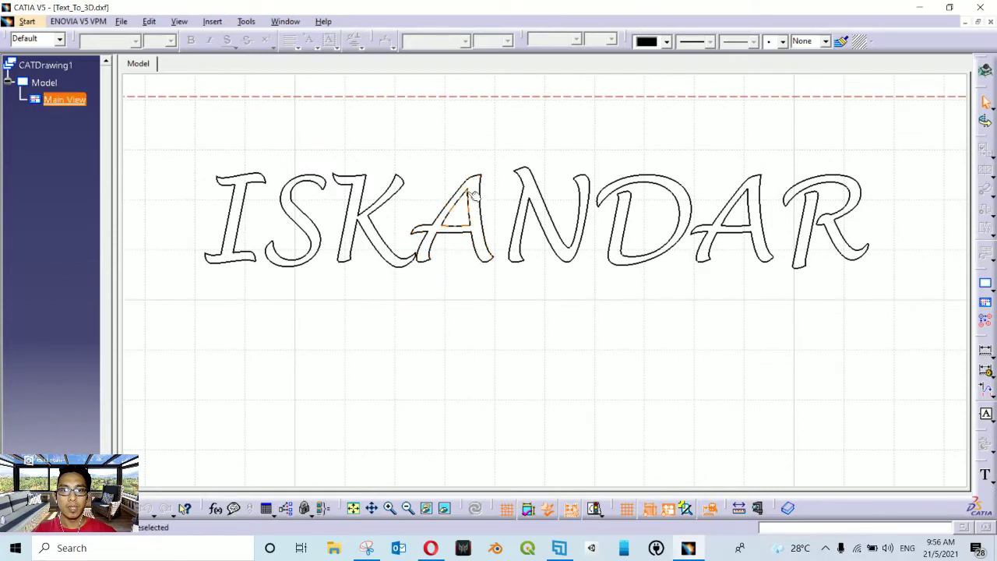
pyautogui.click(334, 192)
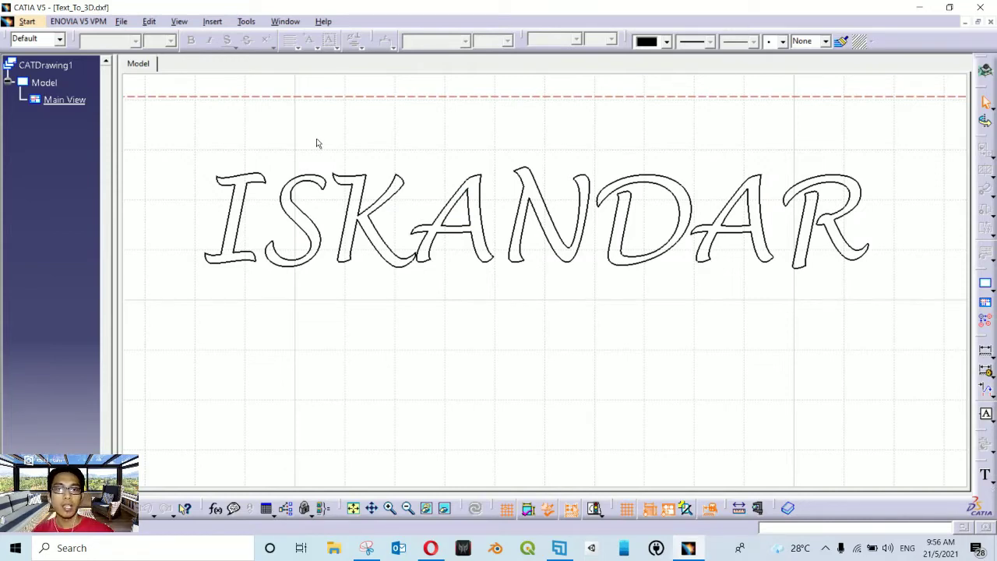
pyautogui.click(479, 180)
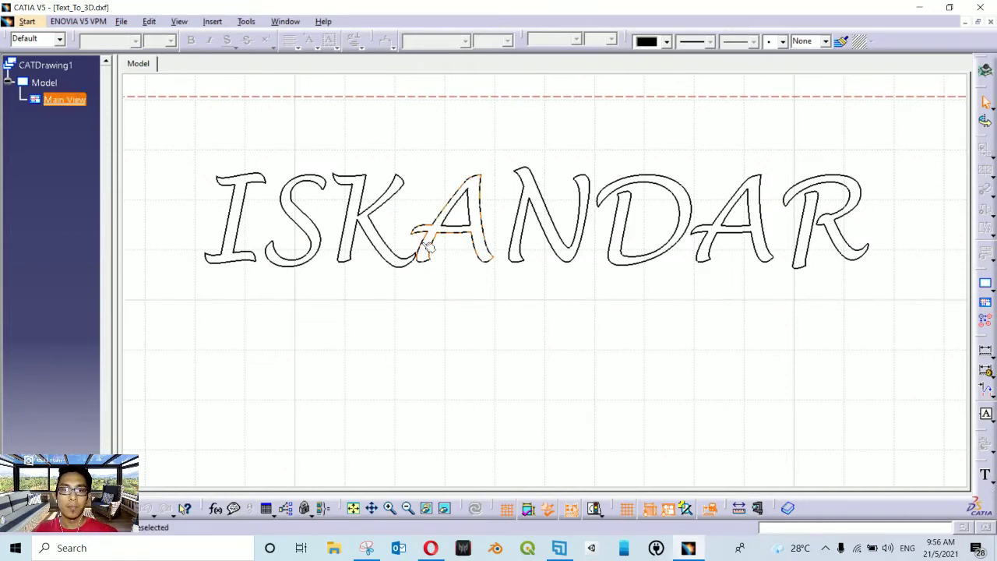
pyautogui.click(448, 179)
pyautogui.click(485, 193)
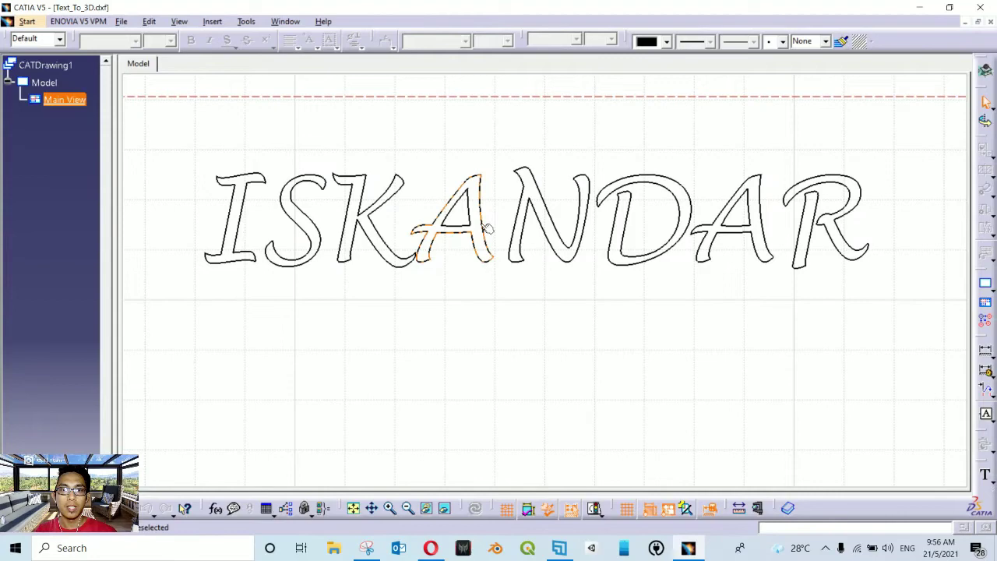
pyautogui.click(413, 252)
pyautogui.click(465, 195)
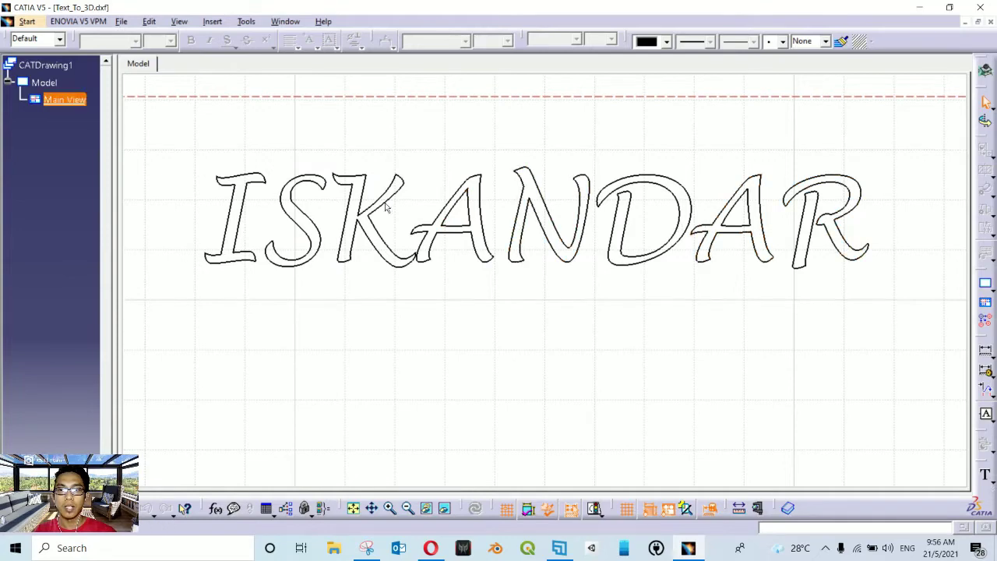
pyautogui.click(695, 208)
pyautogui.click(628, 185)
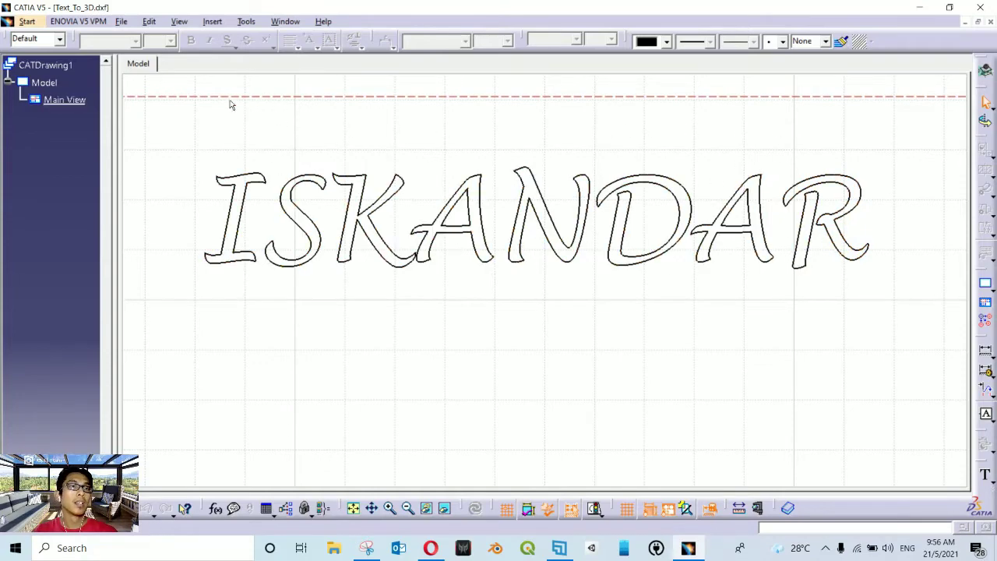
# - Create a new part in Part Design named Part1, without hybrid design or a geometrical set
pyautogui.click(26, 21)
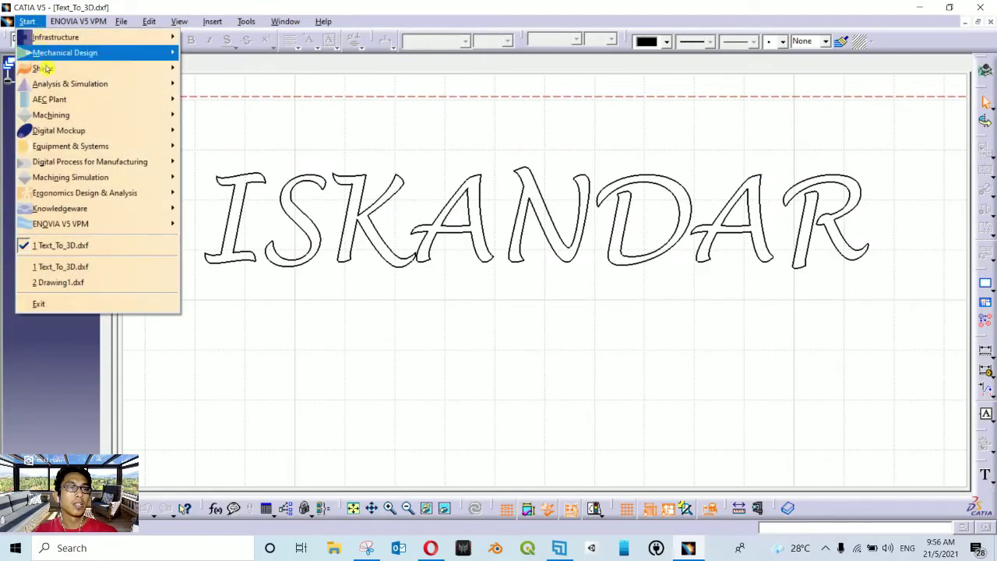
pyautogui.moveTo(70, 66)
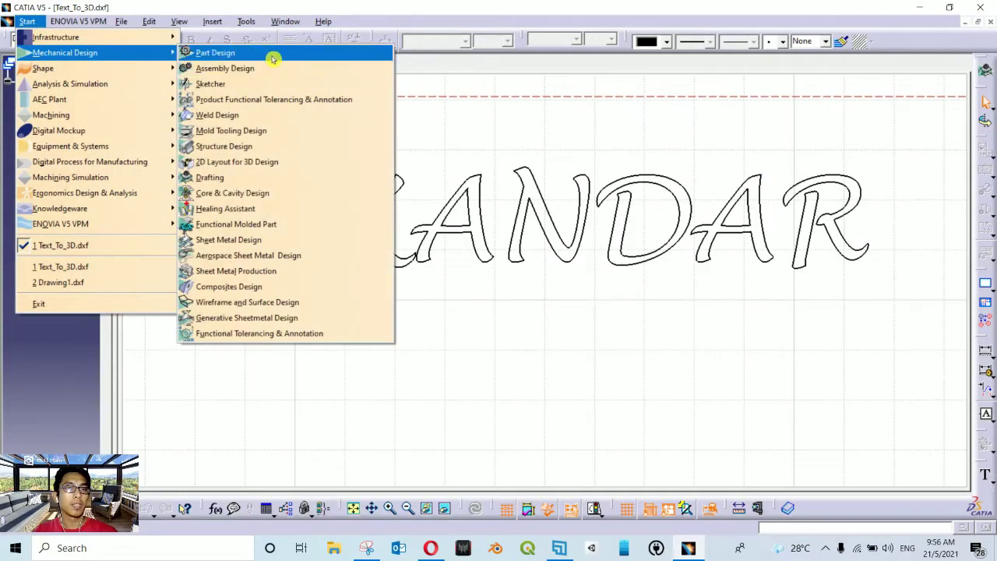
pyautogui.click(276, 57)
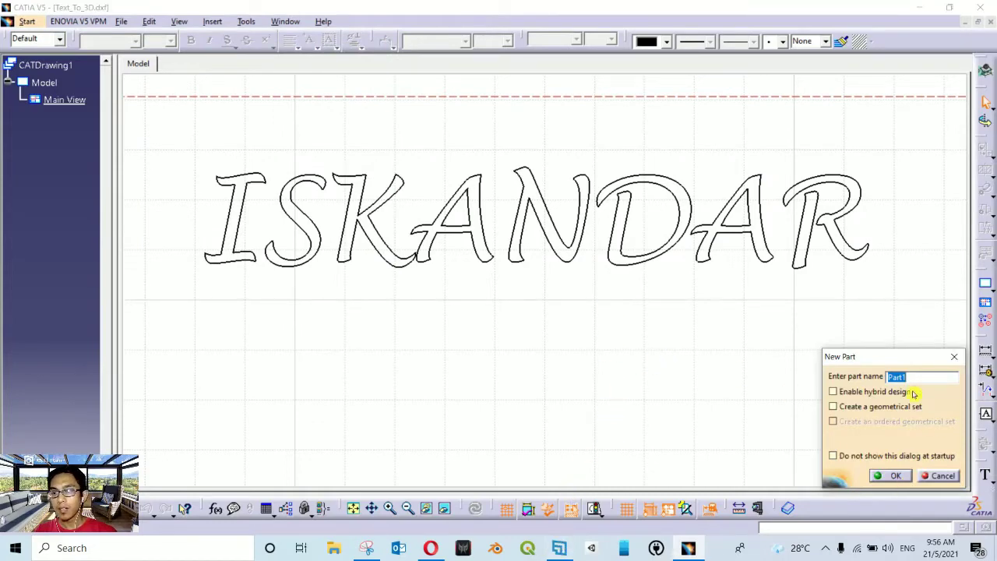
pyautogui.click(895, 477)
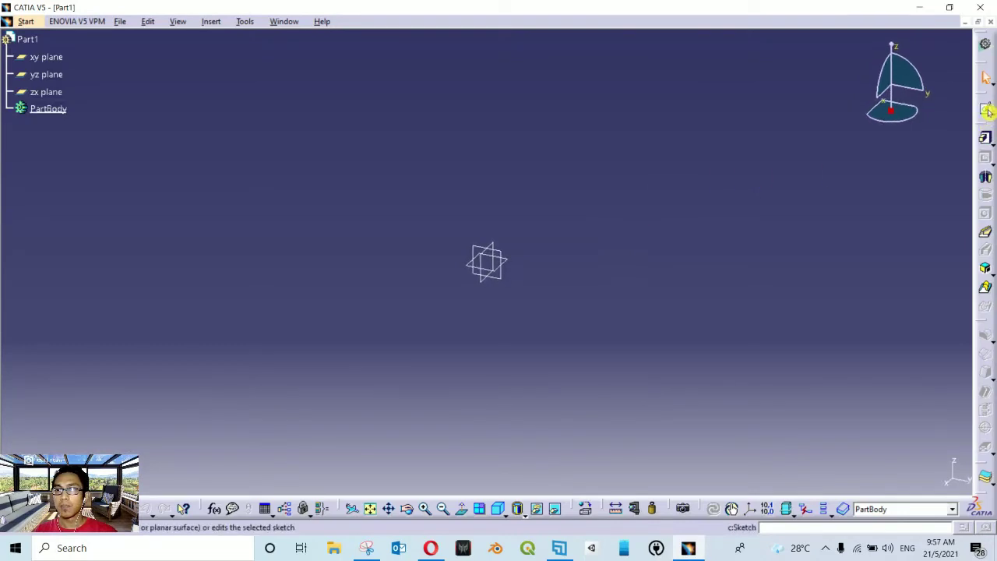
# - Sketch a centred rectangle of about 200 by 200 mm around the origin on the xy plane
pyautogui.click(506, 262)
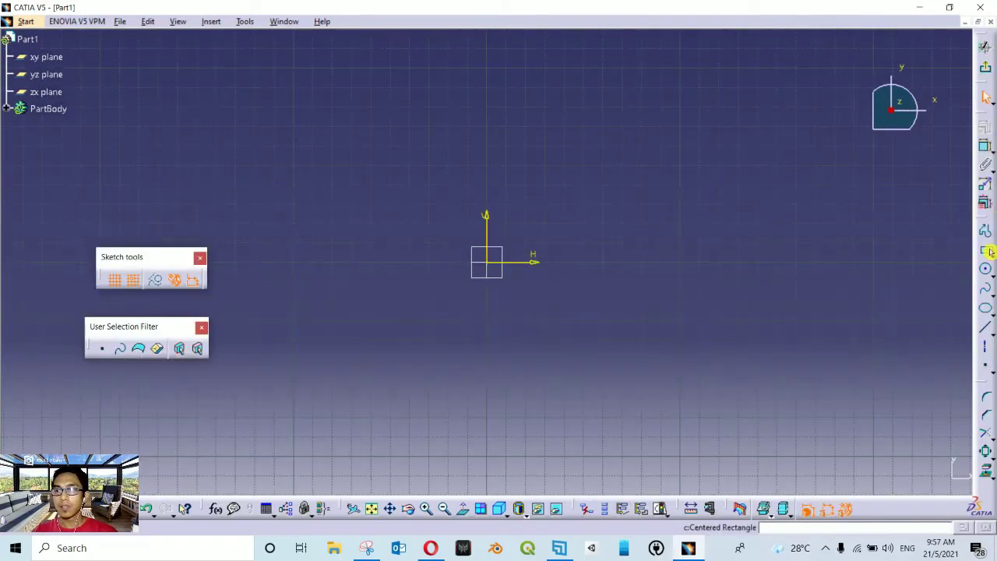
pyautogui.click(986, 249)
pyautogui.click(489, 263)
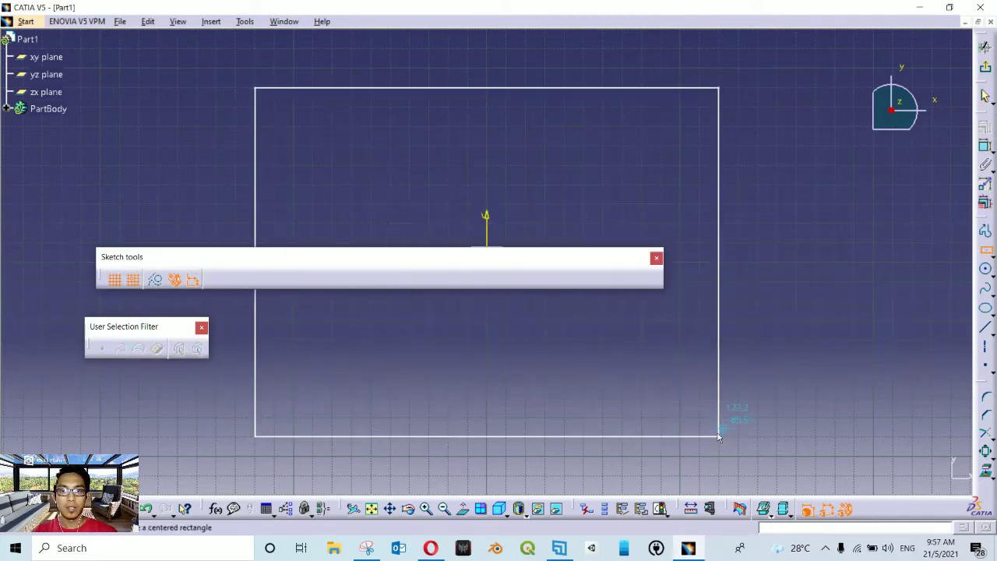
pyautogui.click(685, 449)
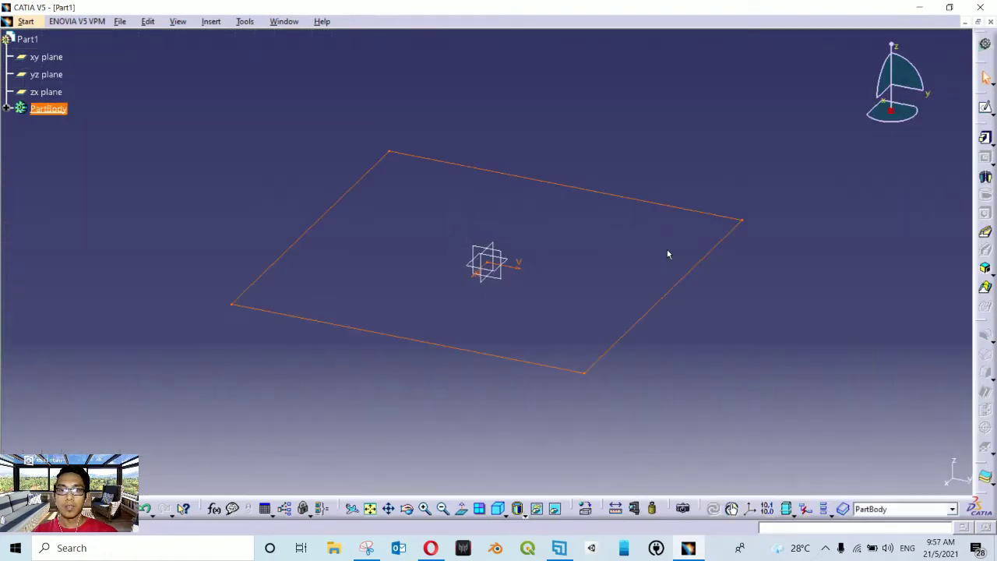
# - Pad the rectangle sketch to a length of 100 mm
pyautogui.click(984, 154)
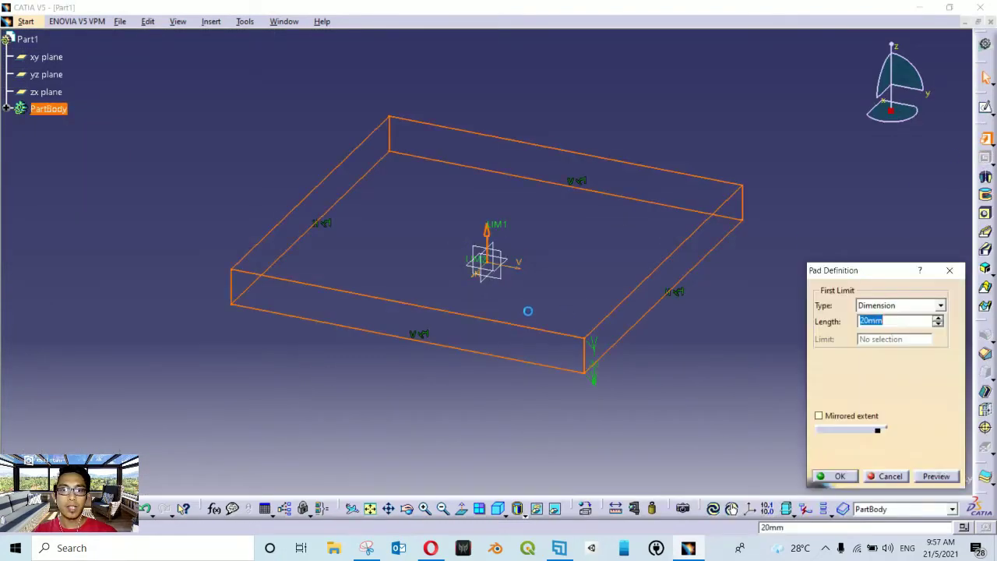
pyautogui.moveTo(498, 223); pyautogui.dragTo(519, 111)
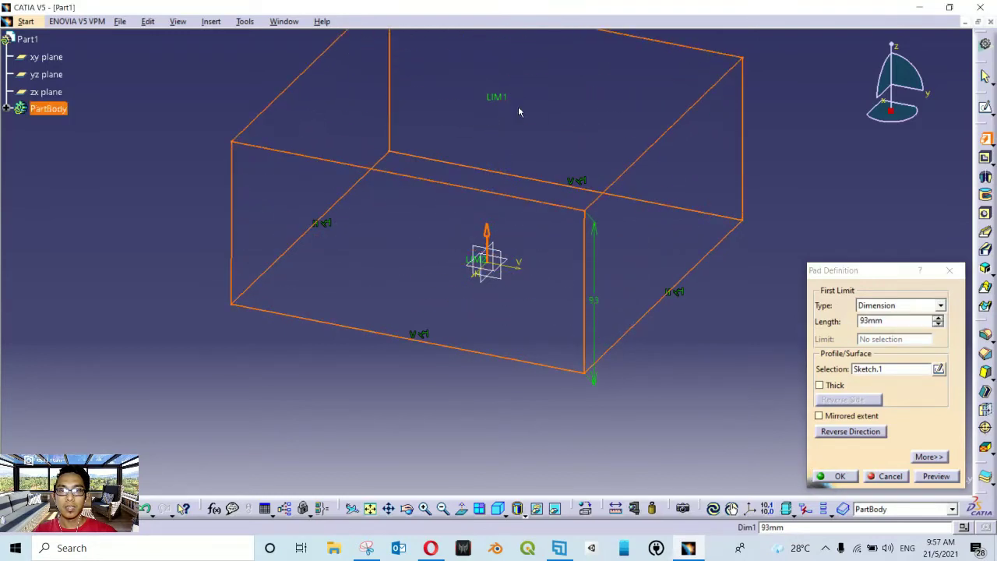
pyautogui.doubleClick(890, 320)
pyautogui.write('100')
pyautogui.press('Return')
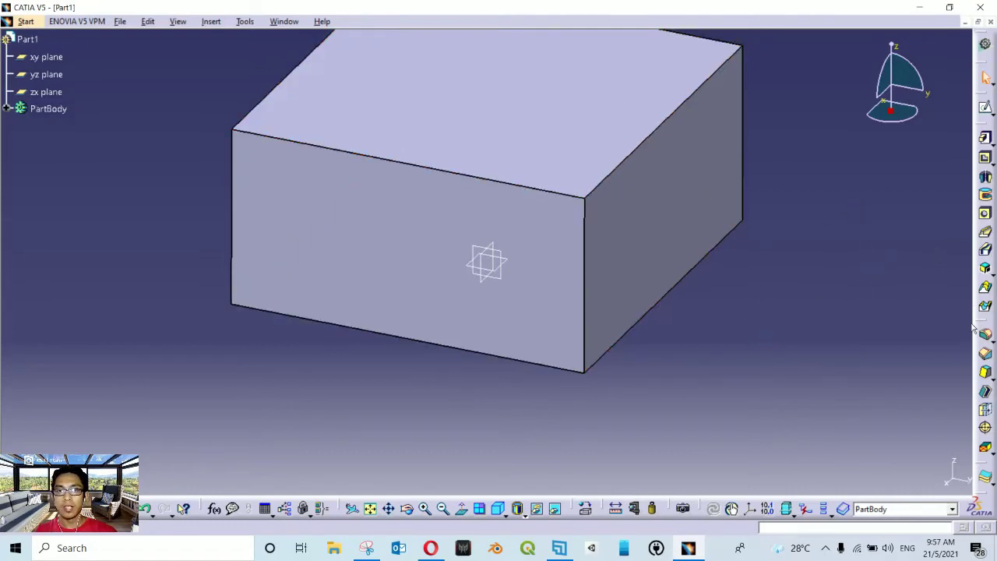
# - Chamfer the block's upper front edge with a length of 75 mm at 45 degrees
pyautogui.click(987, 357)
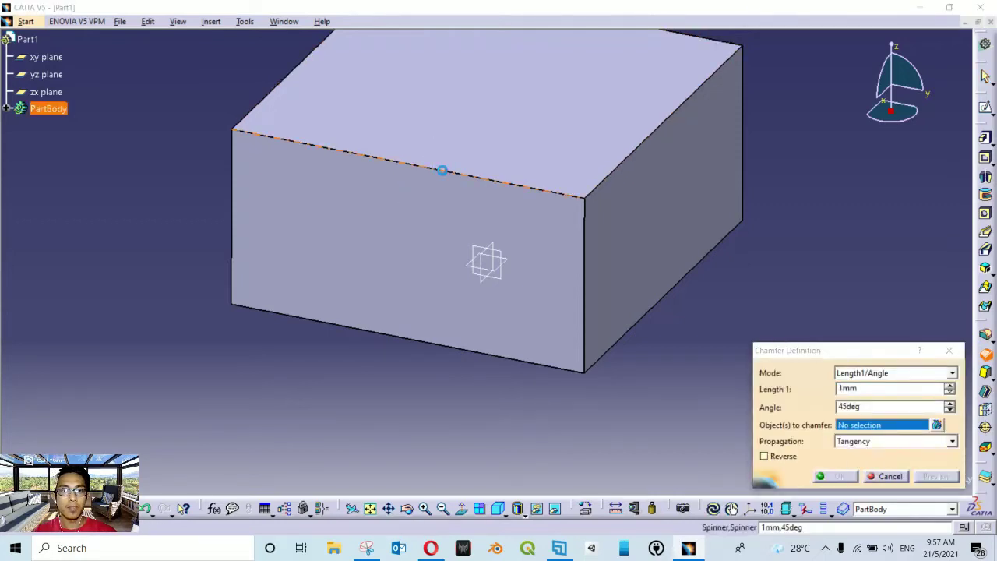
pyautogui.click(441, 169)
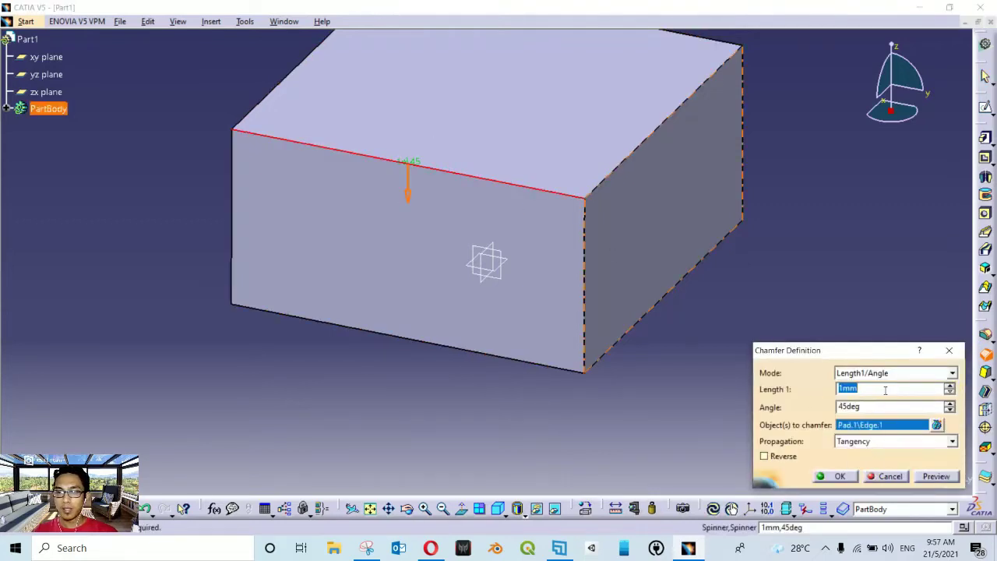
pyautogui.write('50')
pyautogui.press('Tab')
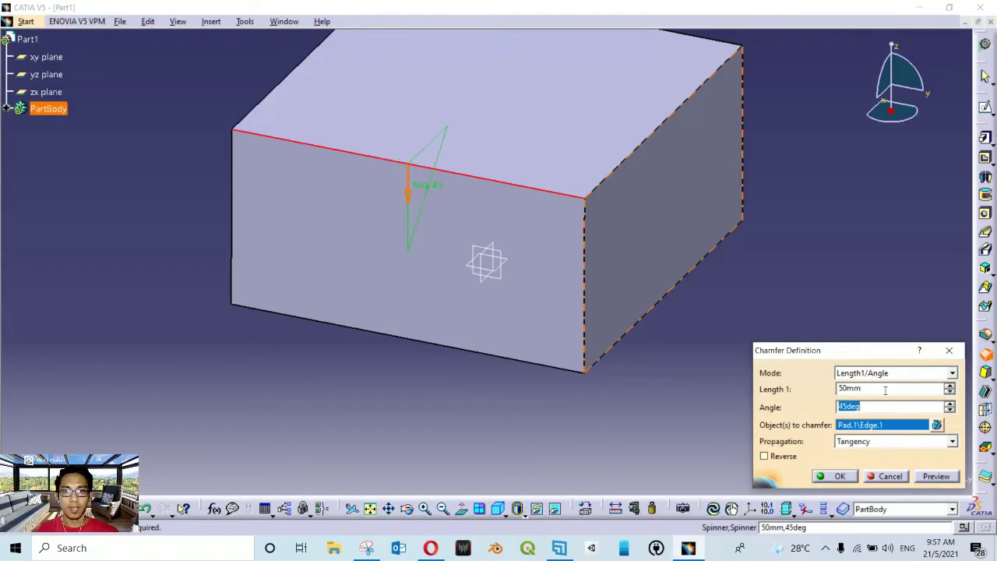
pyautogui.click(876, 387)
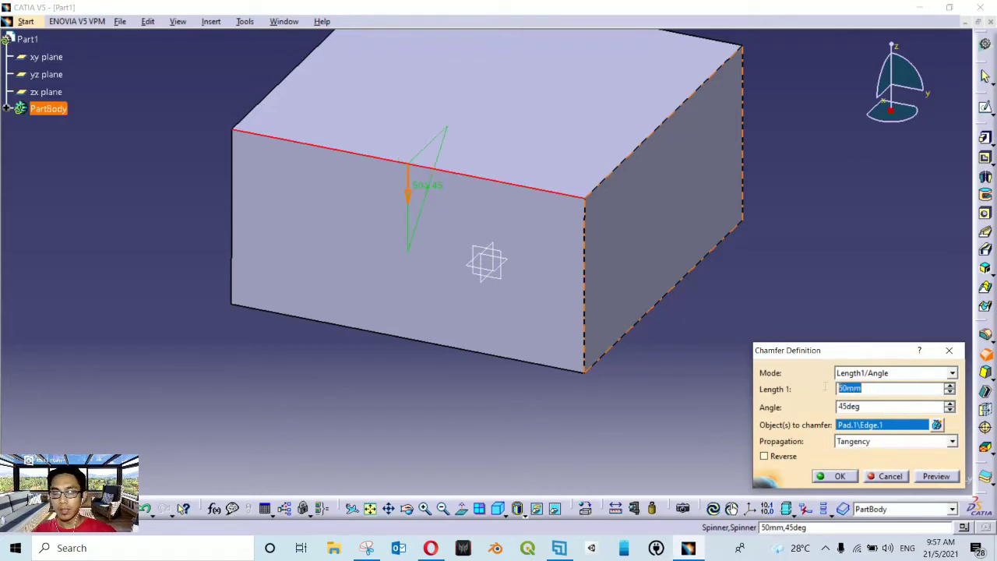
pyautogui.write('75')
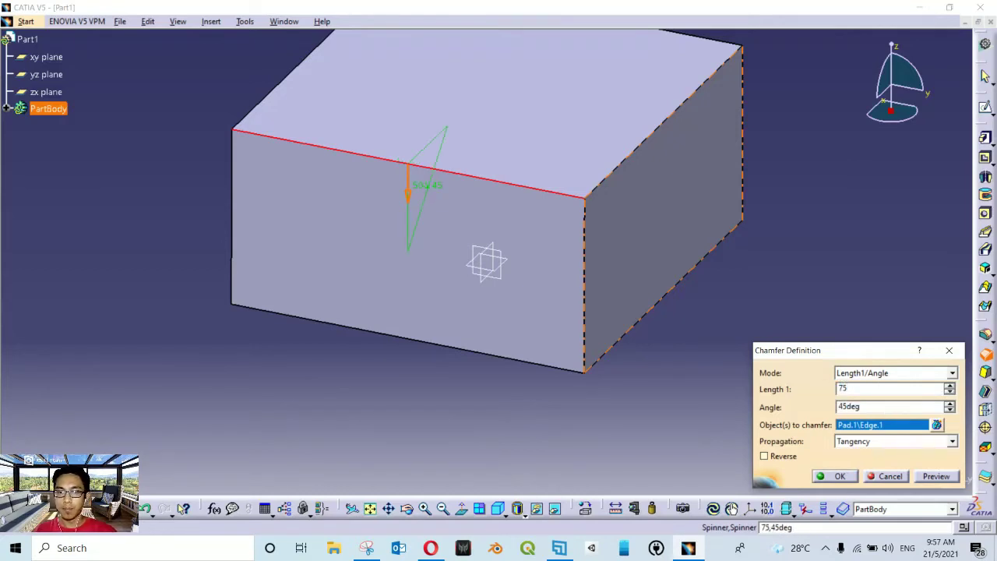
pyautogui.click(840, 476)
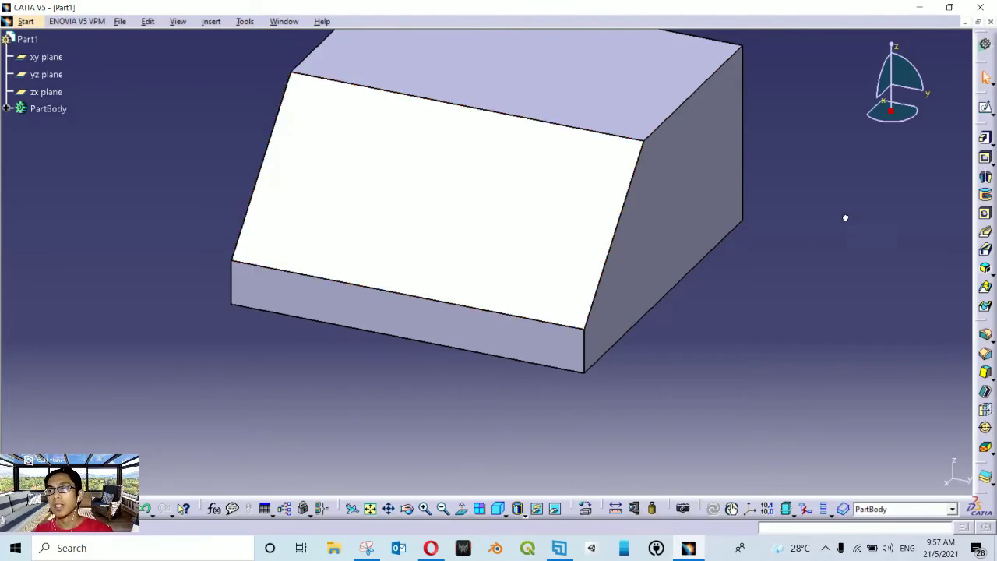
# - Copy all the name's letter outlines from Text_To_3D.dxf into a new sketch on the block's chamfered face
pyautogui.click(986, 109)
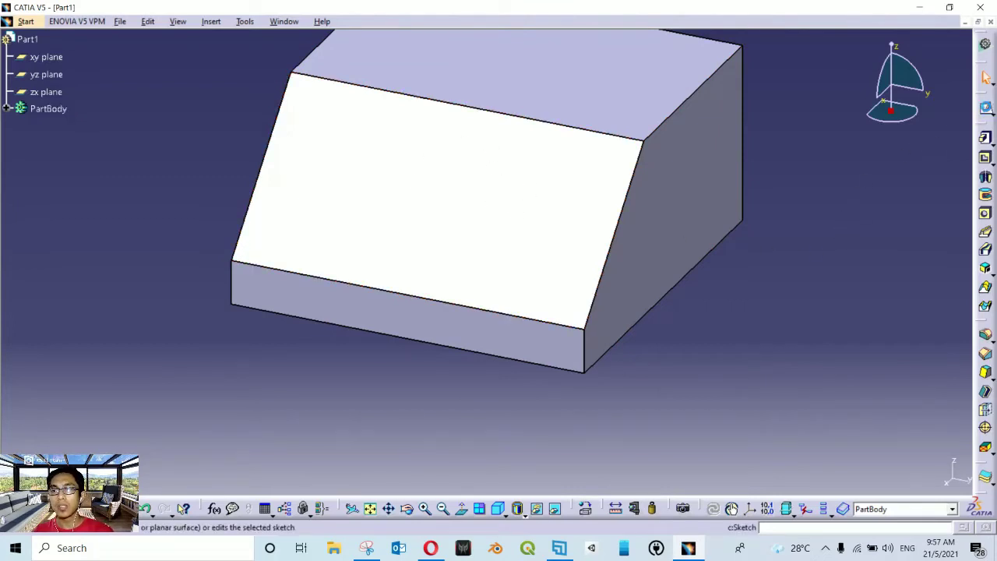
pyautogui.click(437, 186)
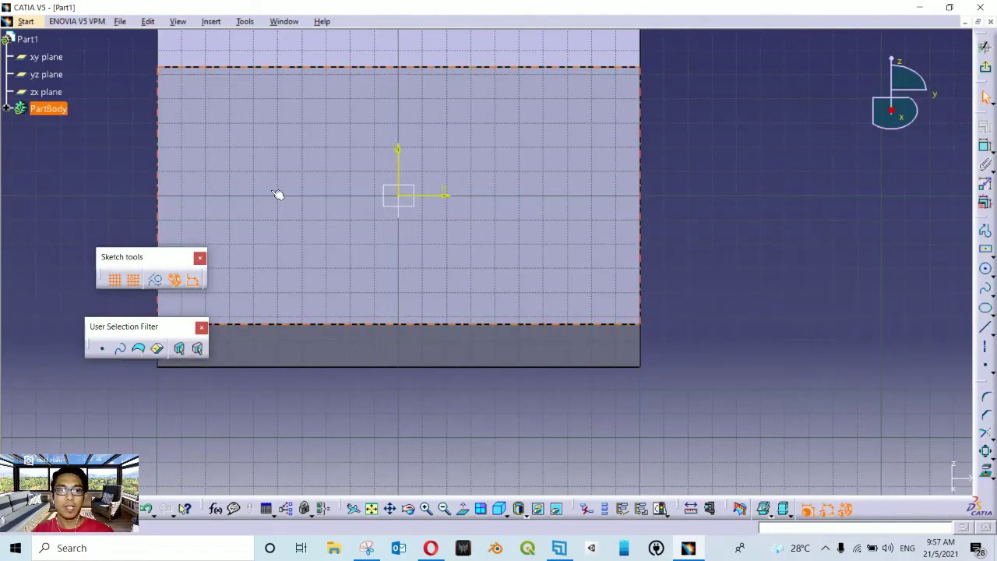
pyautogui.click(289, 22)
pyautogui.click(315, 105)
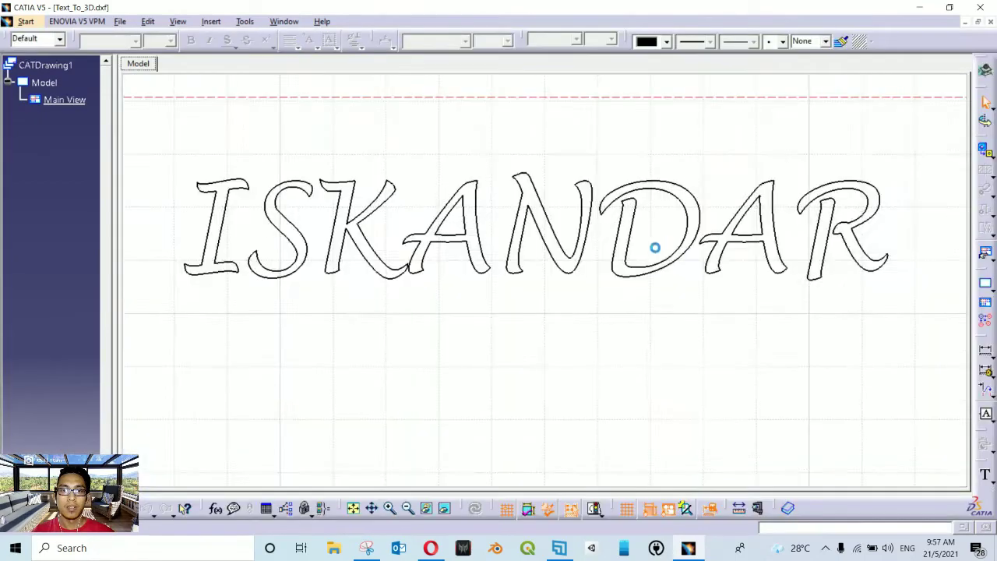
pyautogui.moveTo(164, 134); pyautogui.dragTo(930, 337)
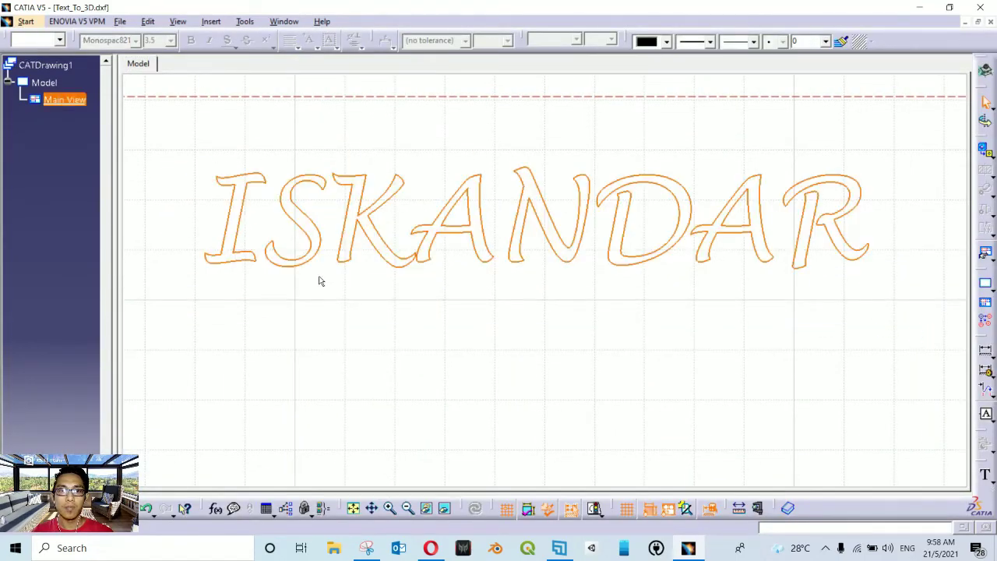
pyautogui.click(287, 22)
pyautogui.click(292, 123)
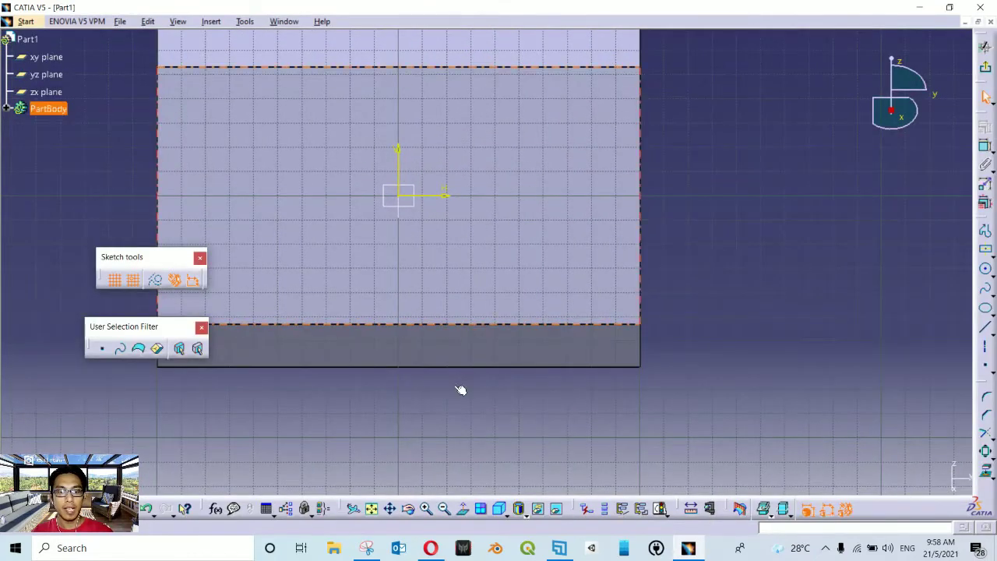
pyautogui.click(460, 389)
# - Translate all the letter outlines about 192 mm onto the middle of the chamfered face, without duplicating them
pyautogui.click(390, 508)
pyautogui.moveTo(602, 286)
pyautogui.mouseDown()
pyautogui.moveTo(673, 339)
pyautogui.moveTo(663, 398)
pyautogui.mouseUp()
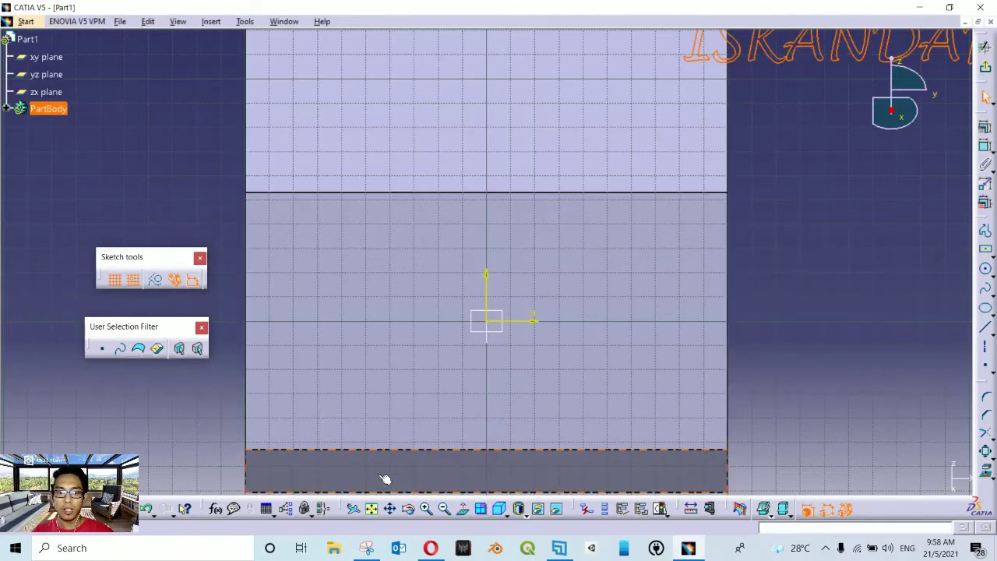
pyautogui.click(388, 509)
pyautogui.moveTo(865, 178); pyautogui.dragTo(701, 234)
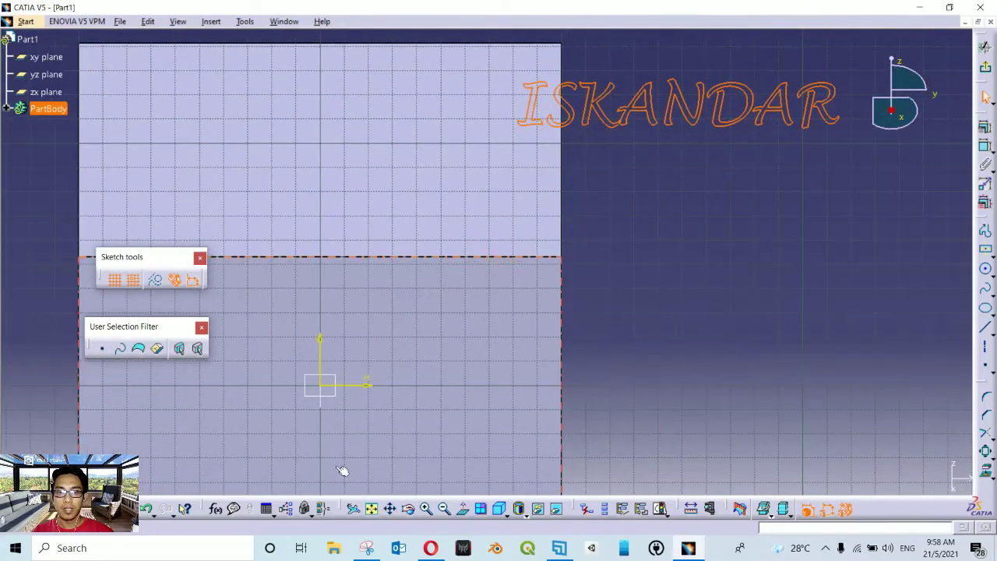
pyautogui.click(443, 508)
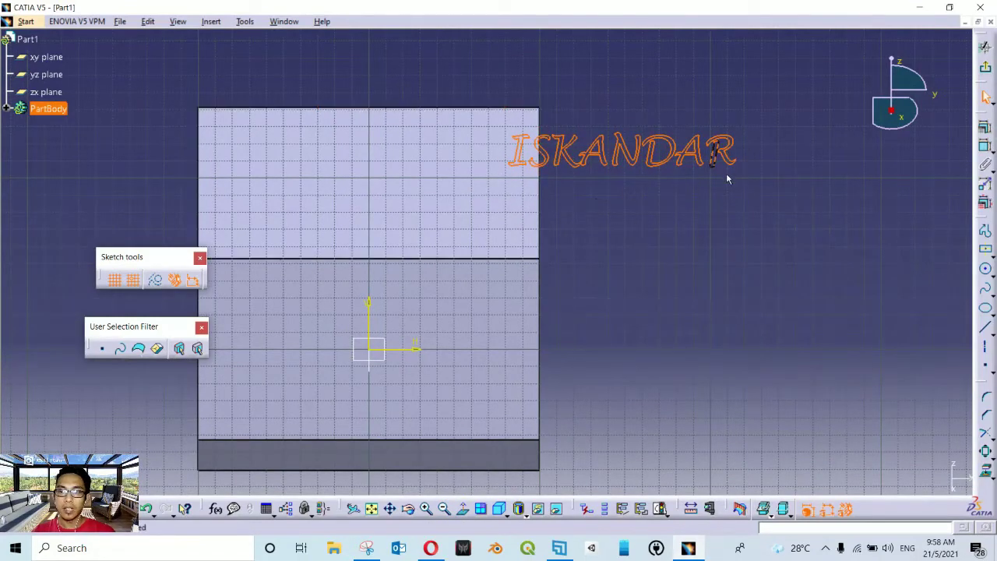
pyautogui.click(992, 457)
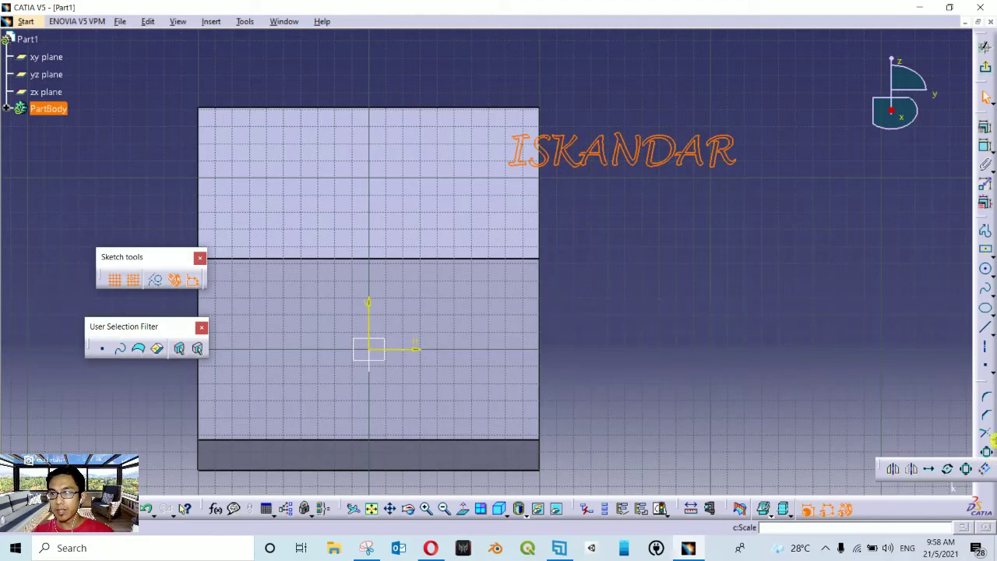
pyautogui.click(932, 470)
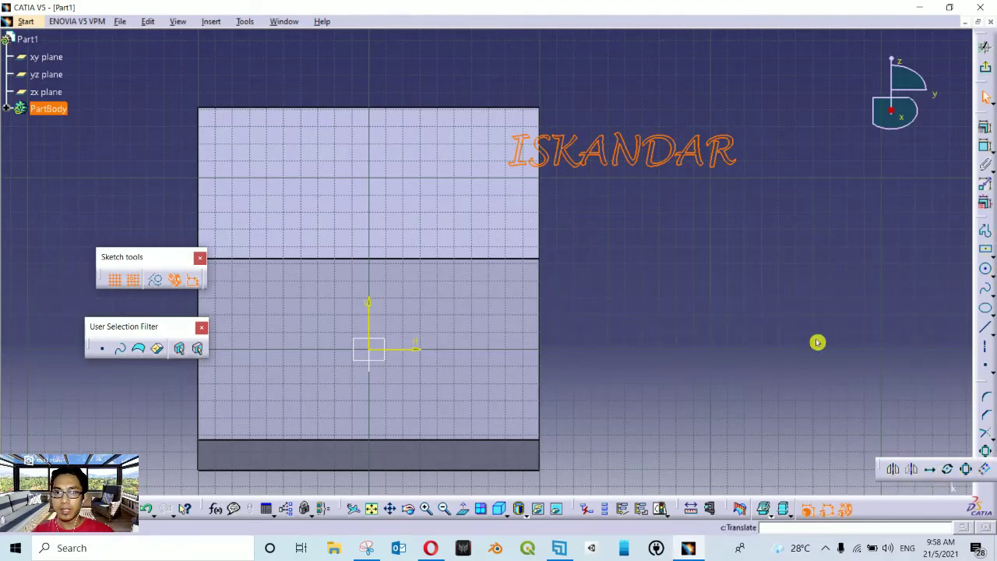
pyautogui.click(795, 145)
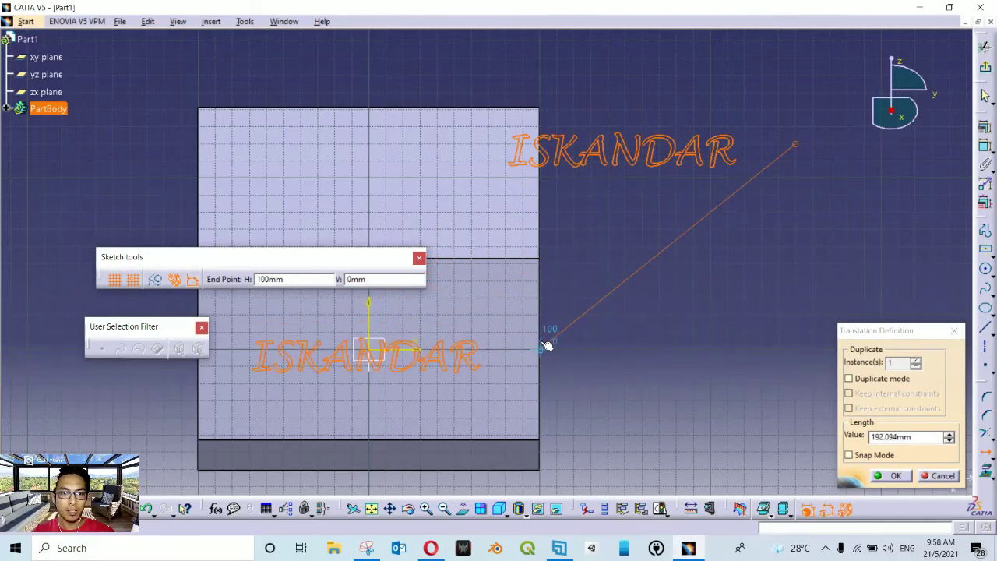
pyautogui.click(548, 345)
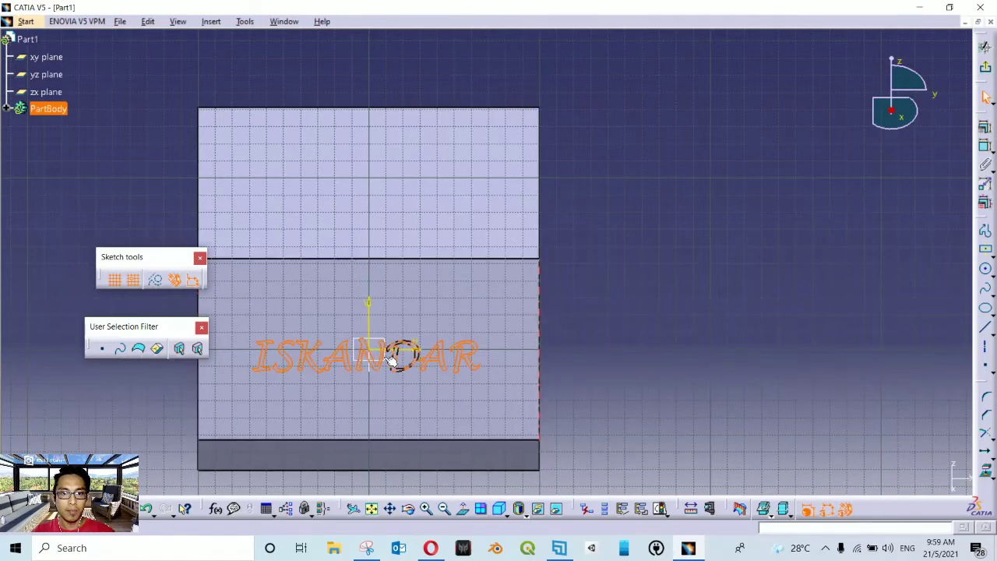
# - Scale the letter outlines by 1.4 about the sketch origin without duplicating them, and exit the sketch
pyautogui.click(991, 456)
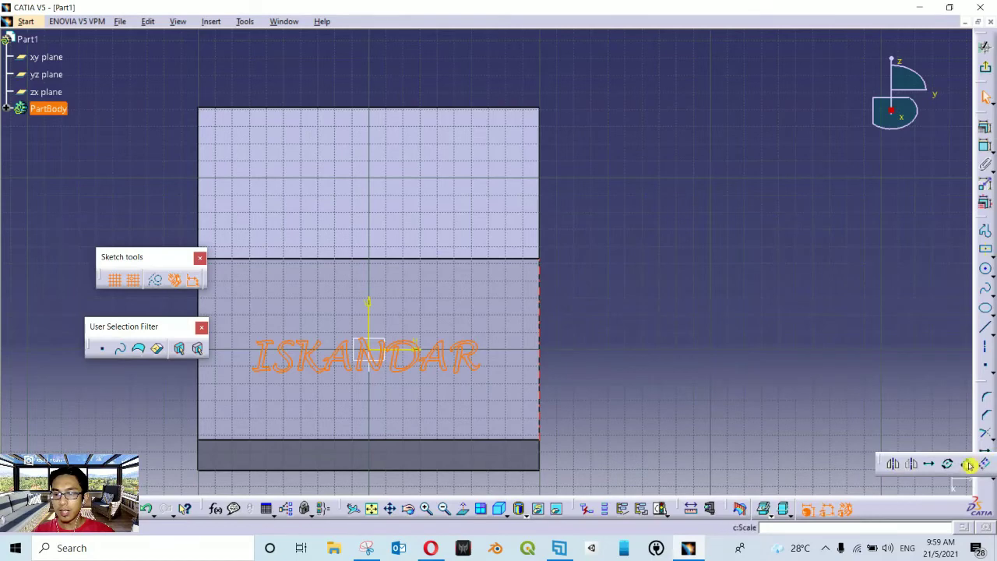
pyautogui.click(969, 464)
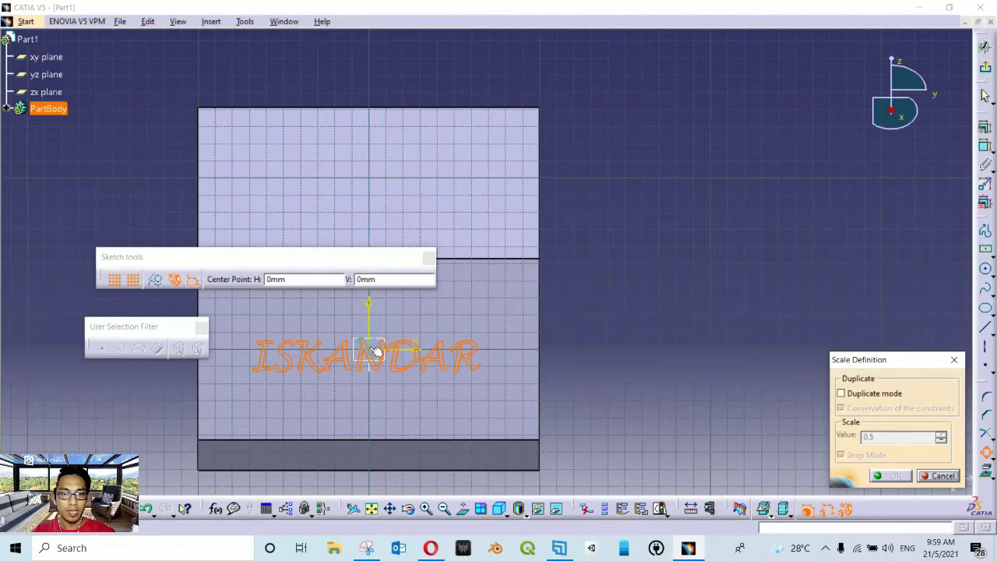
pyautogui.click(375, 351)
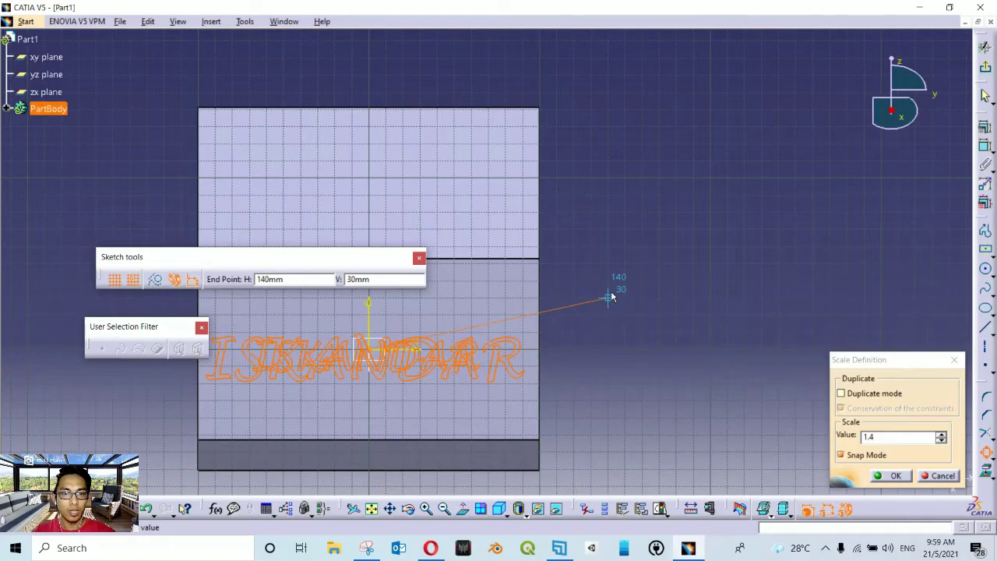
pyautogui.click(612, 295)
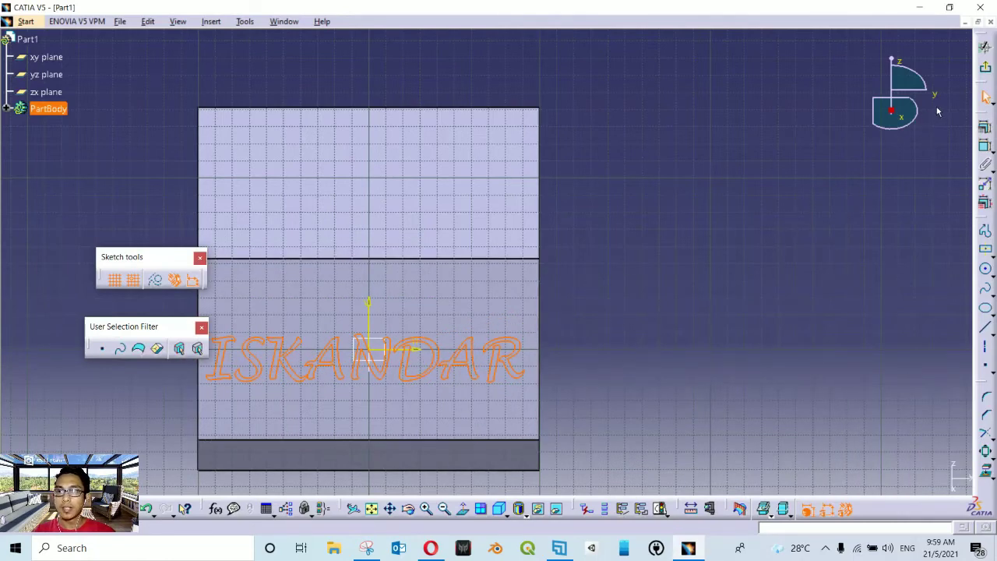
pyautogui.click(987, 69)
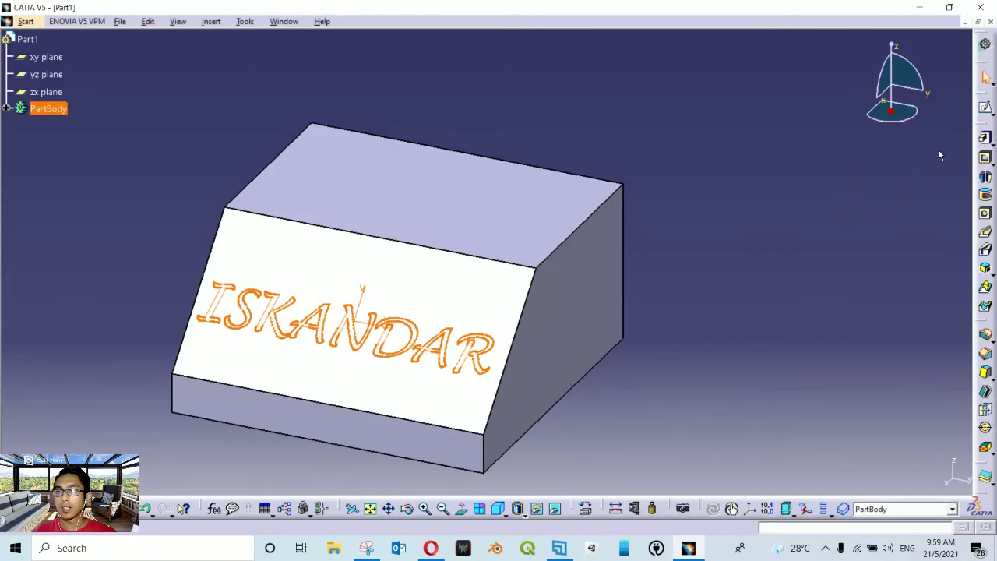
# - Pad the letter sketch on the chamfered face to a length of 5 mm
pyautogui.click(987, 140)
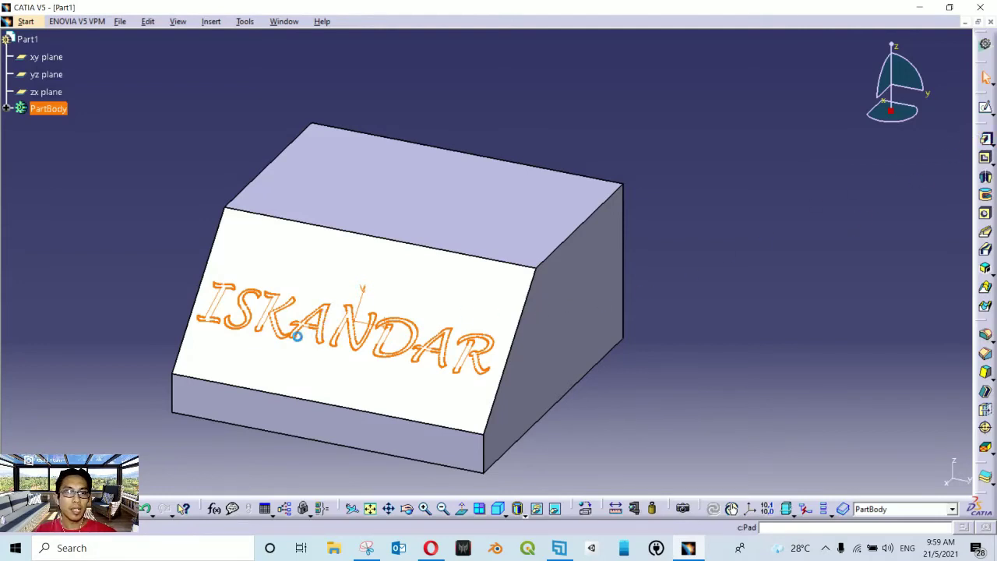
pyautogui.click(411, 351)
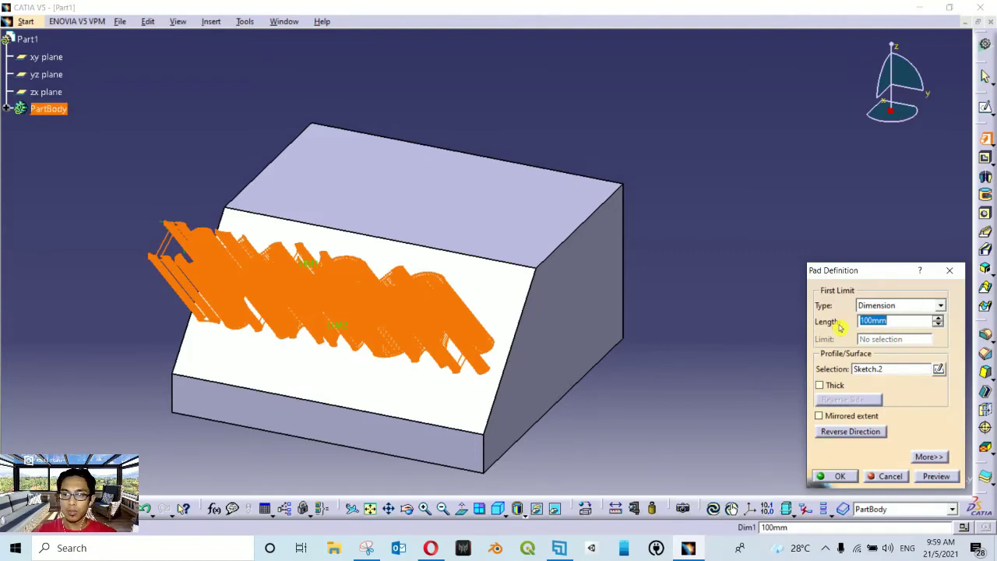
pyautogui.write('5')
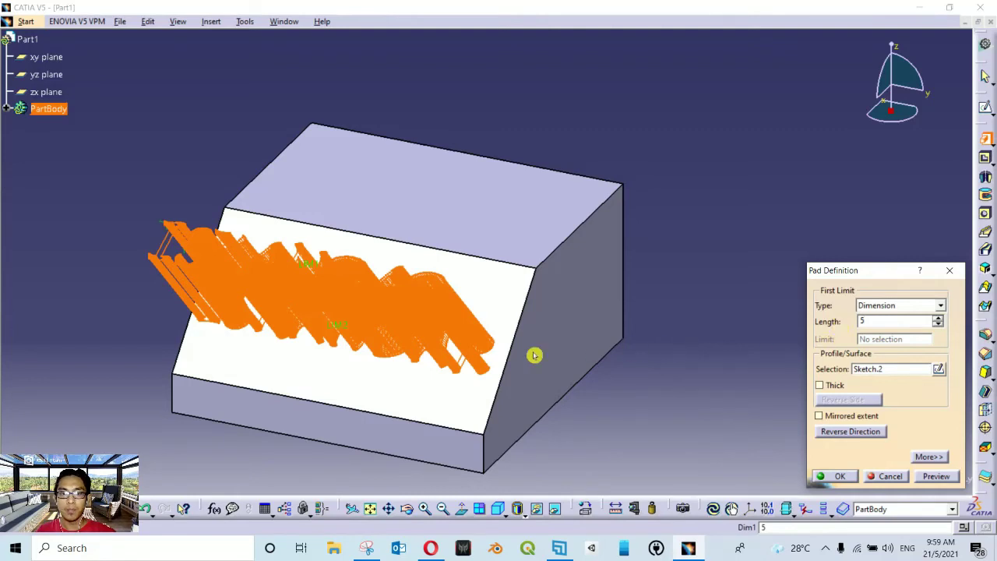
pyautogui.press('Return')
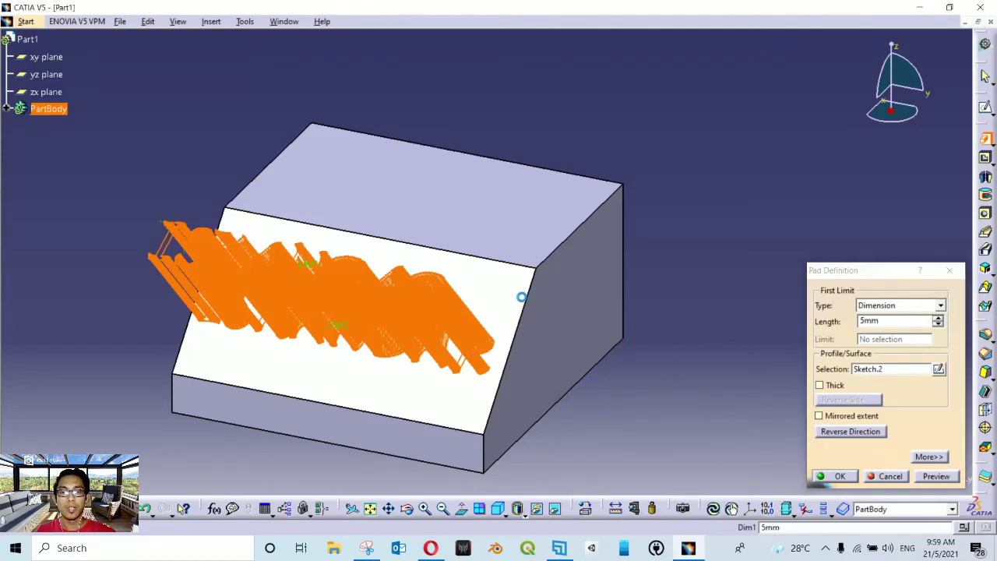
pyautogui.click(825, 329)
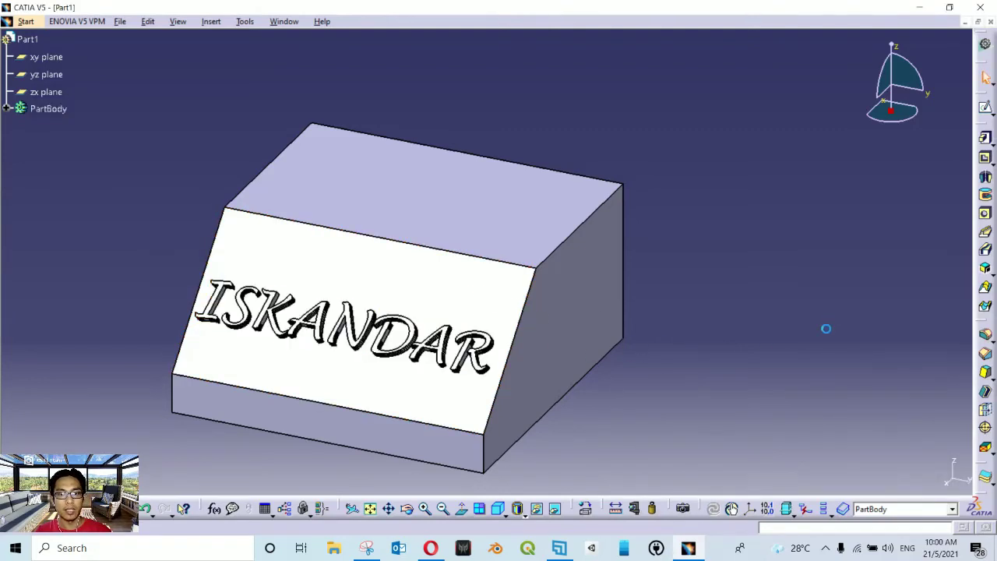
# - Delete the pad of the raised letters while keeping its letter sketch
pyautogui.click(407, 509)
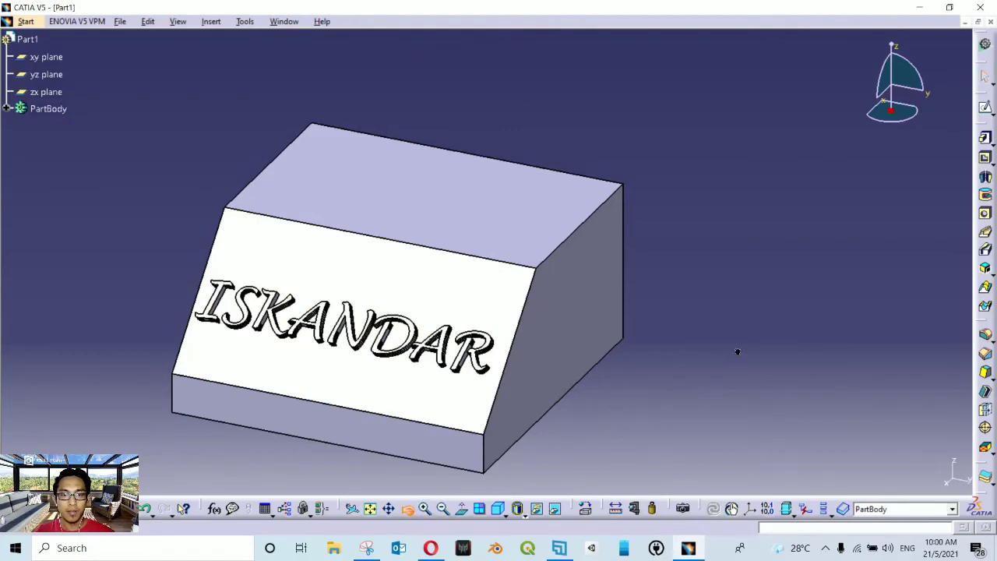
pyautogui.moveTo(737, 350); pyautogui.dragTo(679, 332)
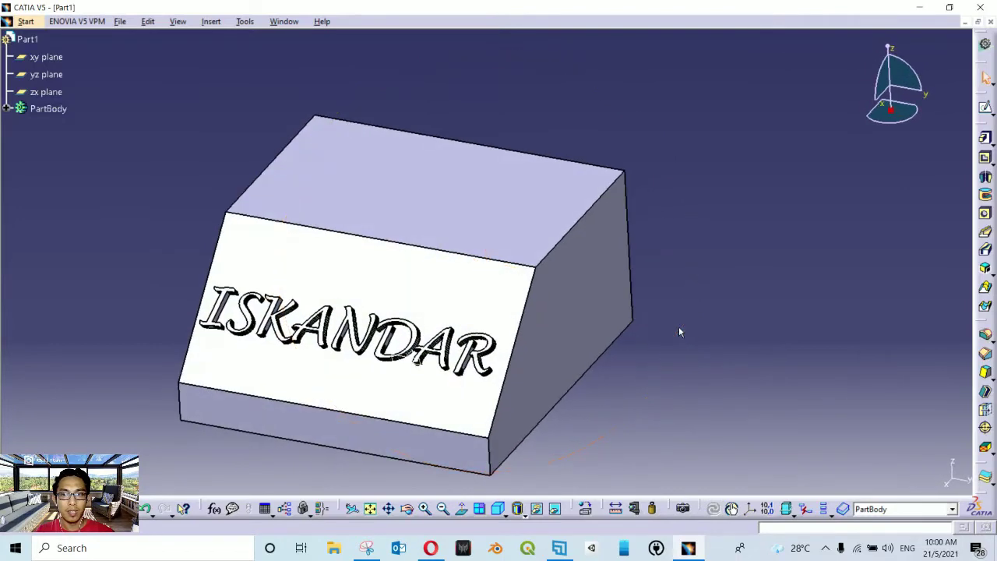
pyautogui.click(6, 108)
pyautogui.click(51, 178)
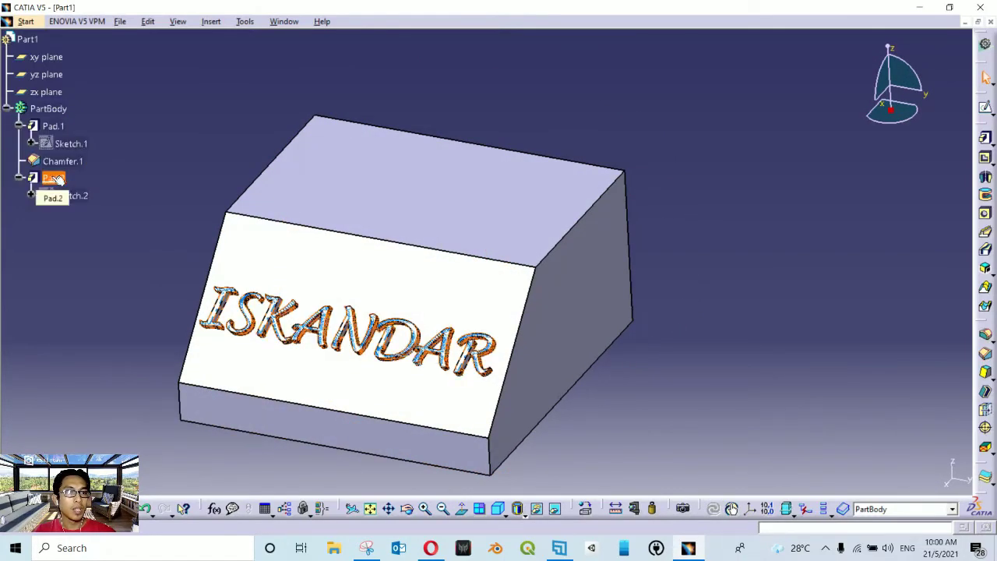
pyautogui.rightClick(55, 179)
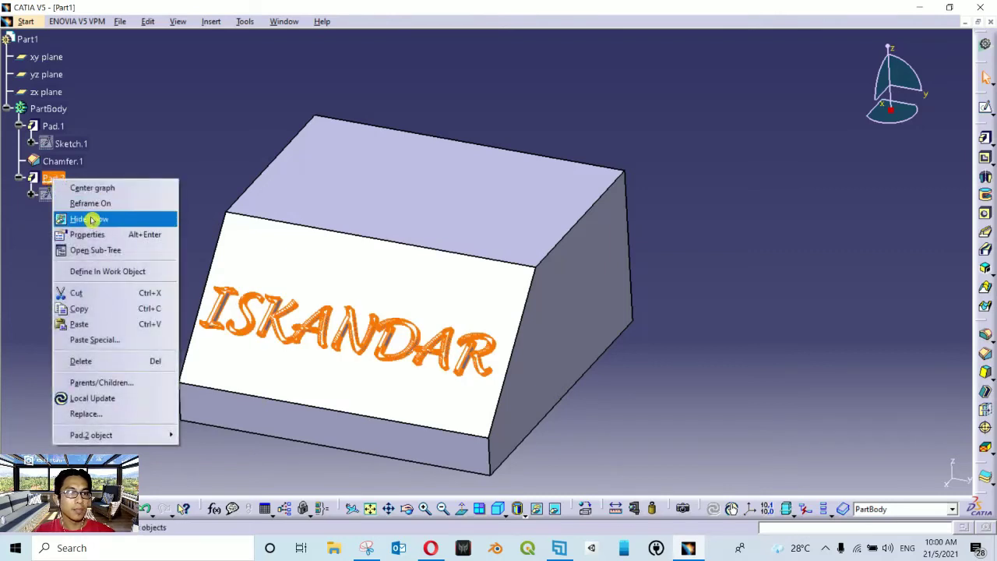
pyautogui.click(81, 361)
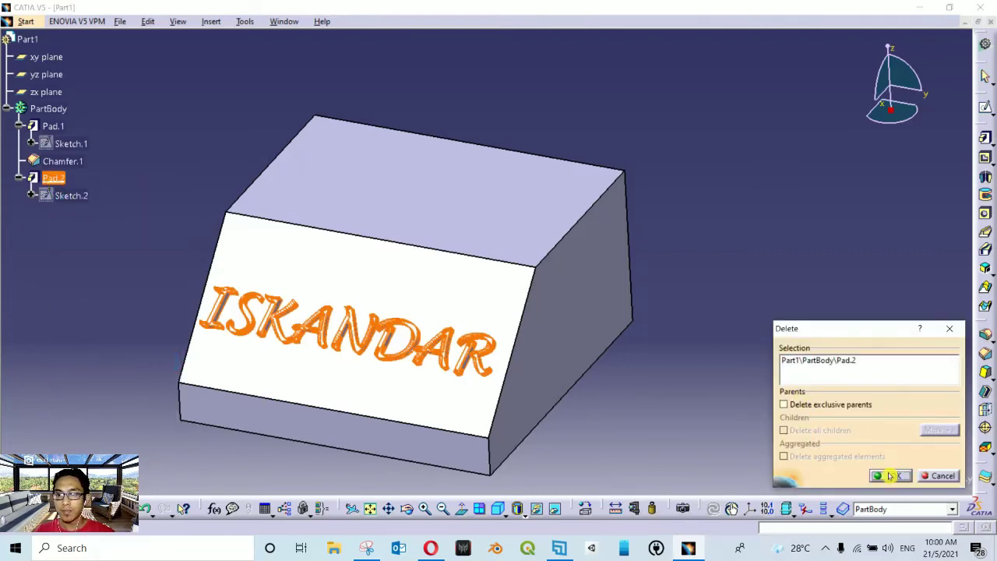
pyautogui.click(890, 476)
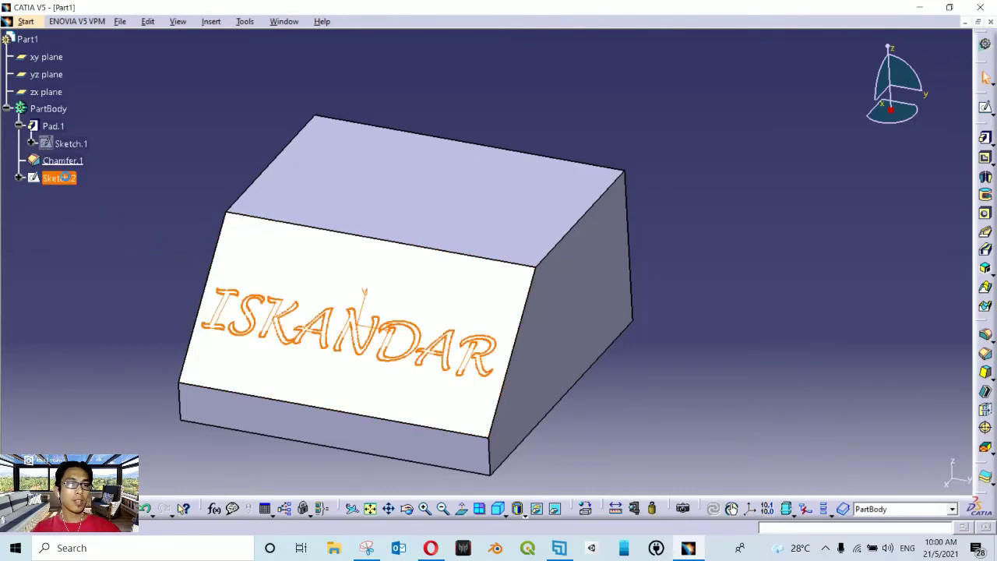
# - Start a Pocket from the letter sketch on the chamfered face
pyautogui.click(986, 157)
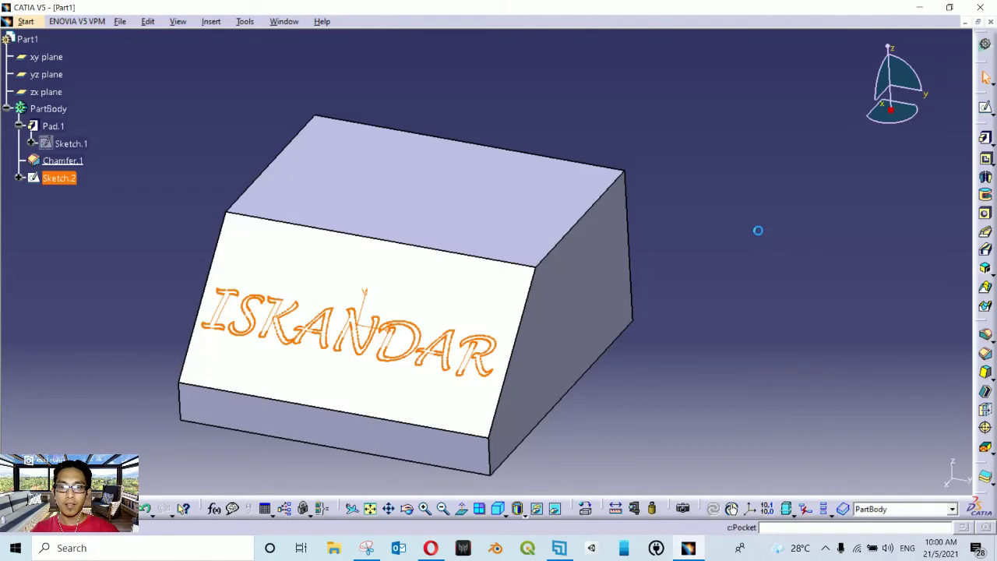